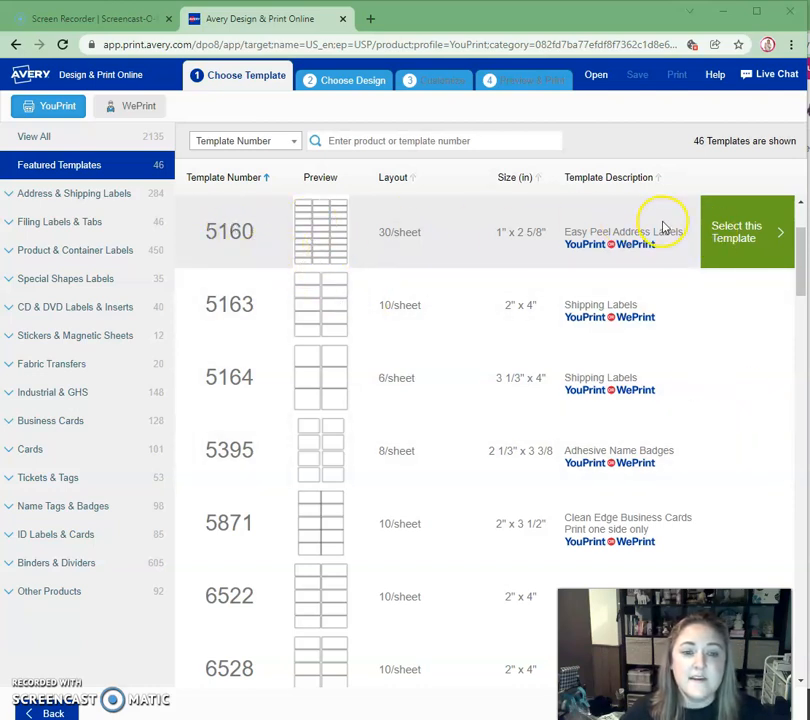
Choose the 5160 Easy Peel Address Labels template and apply the blank design to it
{"action": "left_click", "coordinate": [730, 231]}
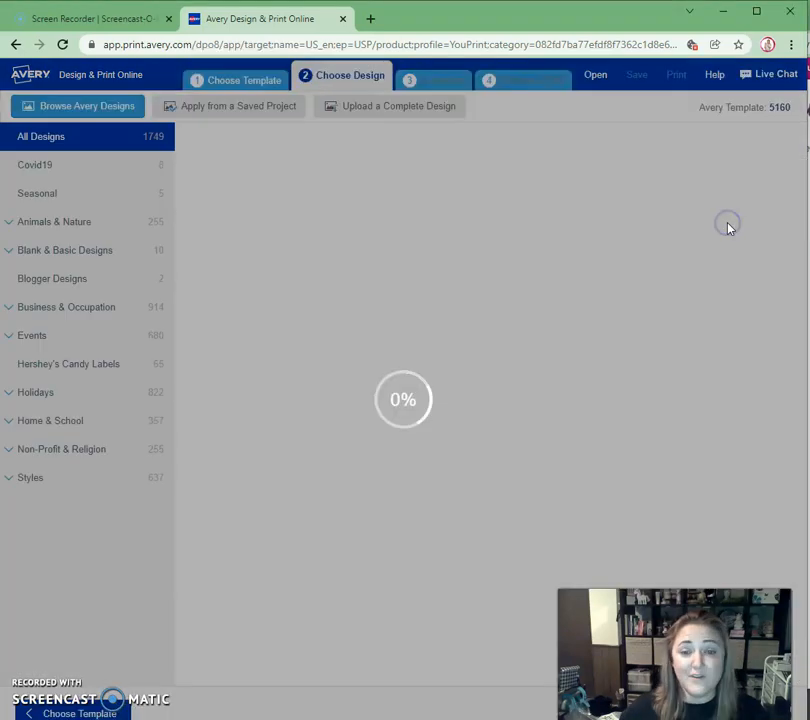
{"action": "scroll", "coordinate": [567, 319], "scroll_direction": "down", "scroll_amount": 5}
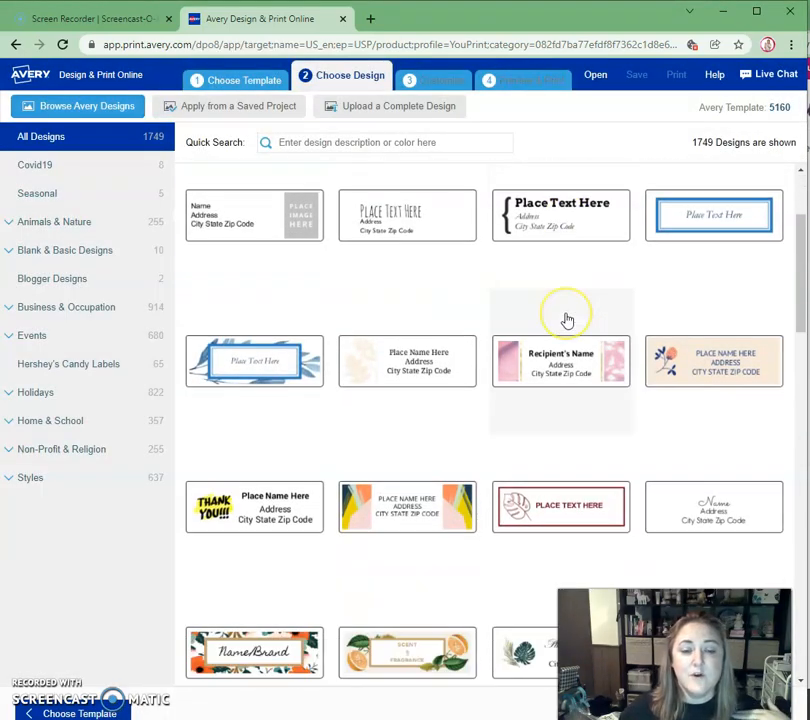
{"action": "scroll", "coordinate": [567, 319], "scroll_direction": "down", "scroll_amount": 7}
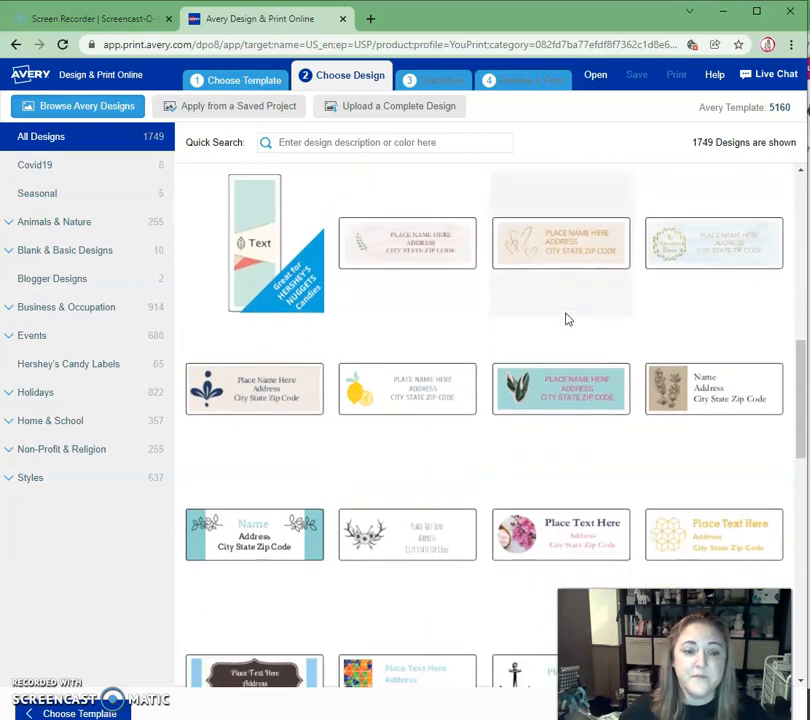
{"action": "scroll", "coordinate": [567, 319], "scroll_direction": "down", "scroll_amount": 6}
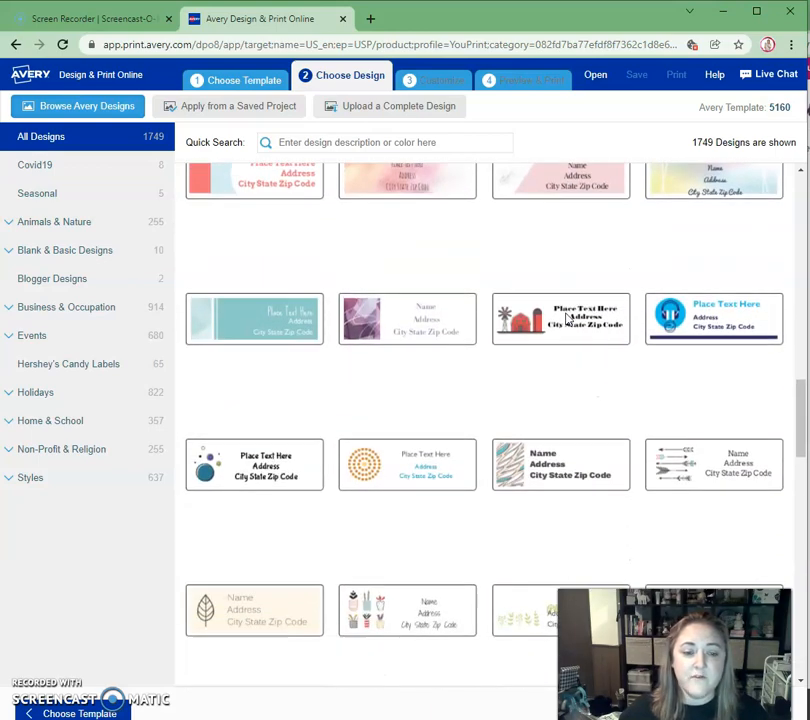
{"action": "left_click", "coordinate": [569, 340]}
{"action": "scroll", "coordinate": [567, 336], "scroll_direction": "up", "scroll_amount": 15}
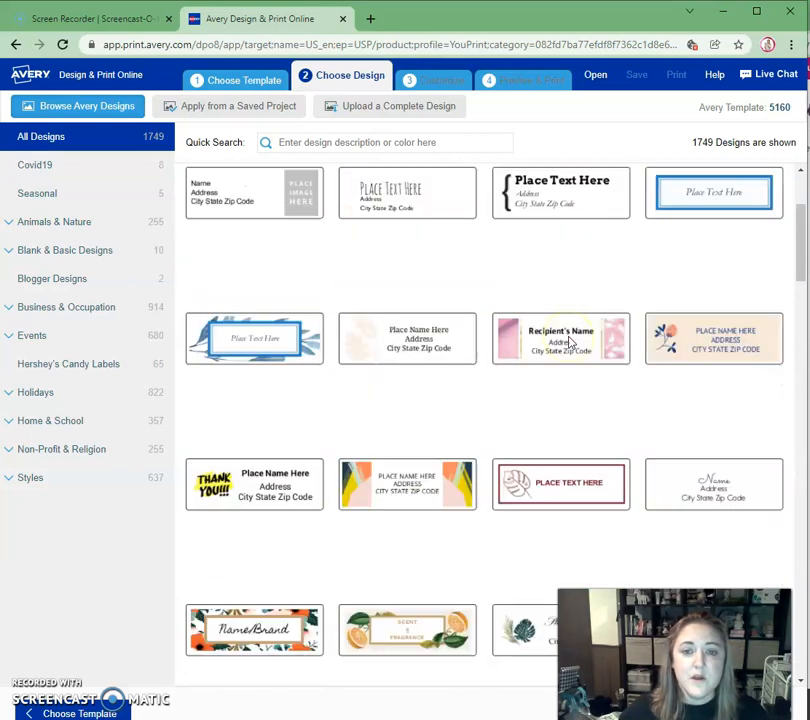
{"action": "left_click", "coordinate": [250, 302]}
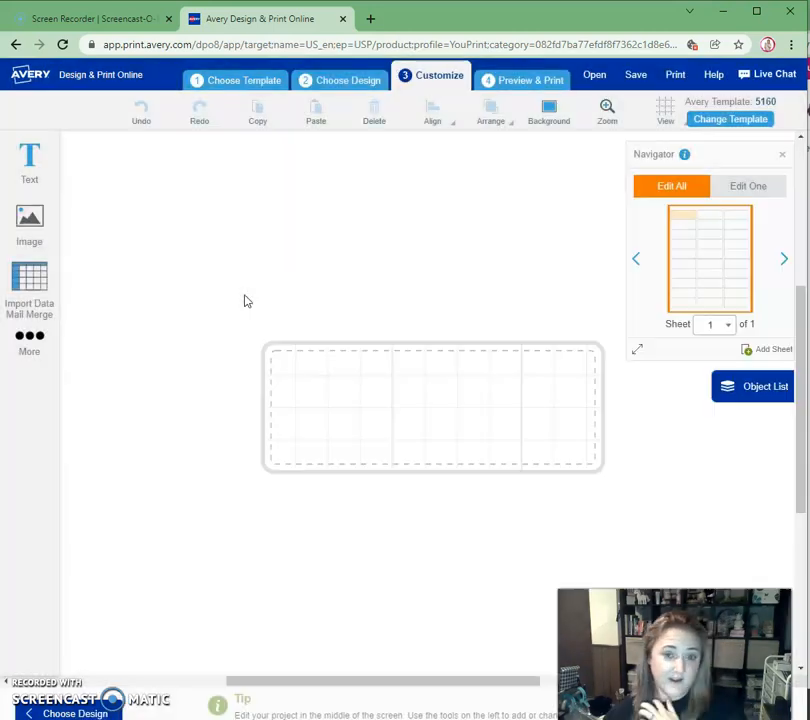
{"action": "left_click", "coordinate": [266, 292]}
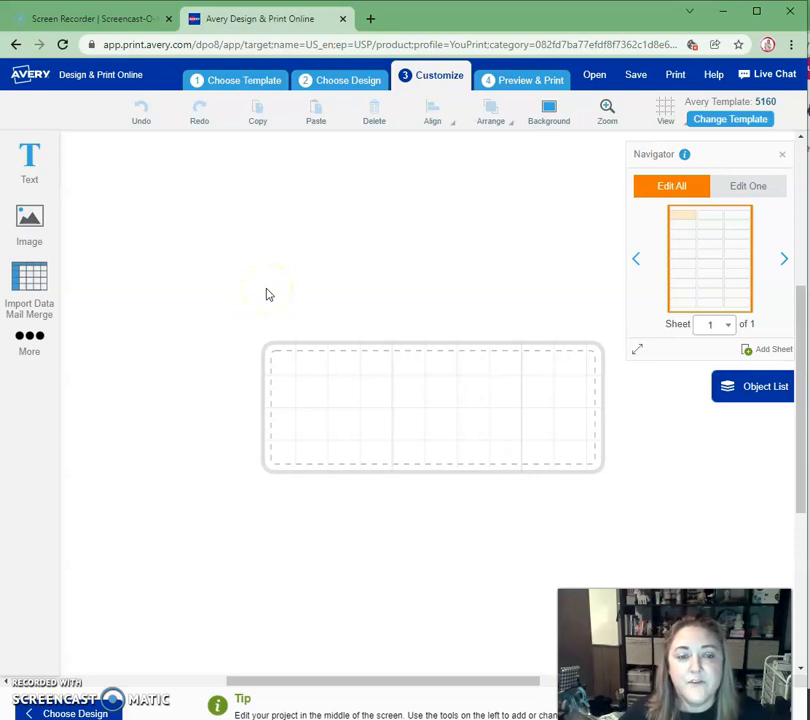
{"action": "left_click", "coordinate": [525, 272]}
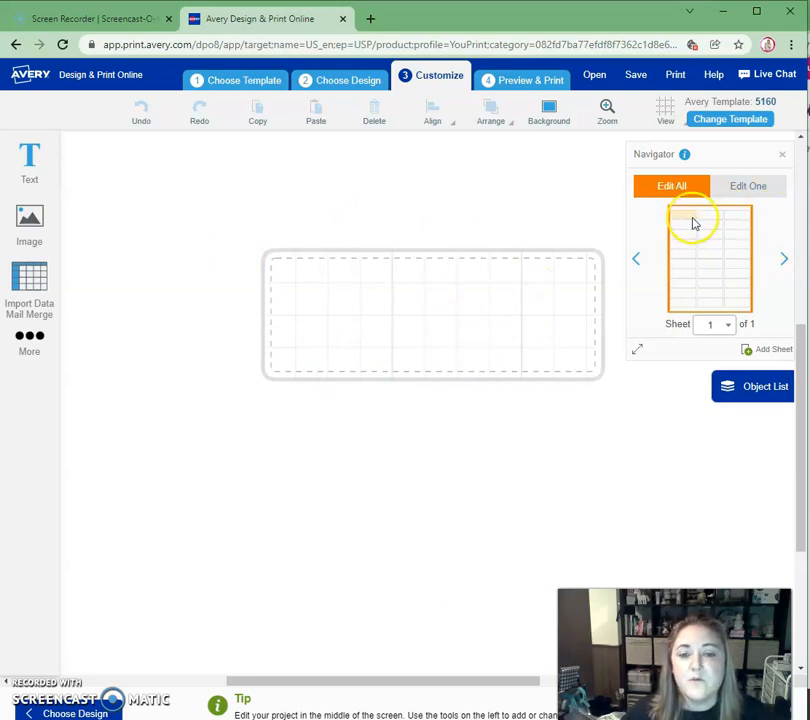
Look through individual labels on the sheet in Edit One mode, then return to Edit All mode
{"action": "left_click", "coordinate": [748, 187]}
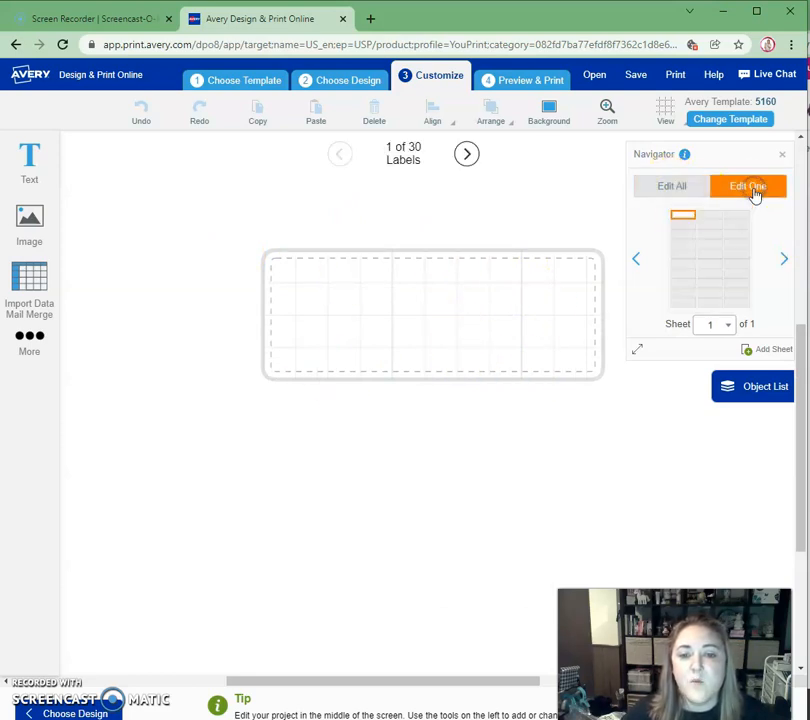
{"action": "mouse_move", "coordinate": [710, 219]}
{"action": "left_mouse_down"}
{"action": "mouse_move", "coordinate": [709, 261]}
{"action": "mouse_move", "coordinate": [701, 264]}
{"action": "mouse_move", "coordinate": [686, 240]}
{"action": "left_mouse_up"}
{"action": "left_click", "coordinate": [685, 232]}
{"action": "left_click", "coordinate": [729, 243]}
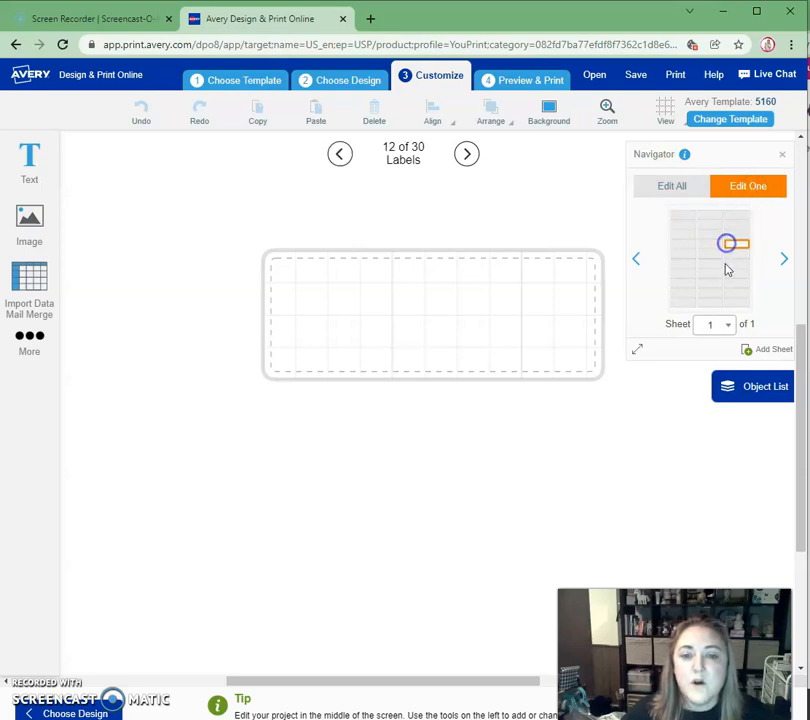
{"action": "left_click", "coordinate": [685, 216]}
{"action": "left_click", "coordinate": [707, 214]}
{"action": "left_click", "coordinate": [734, 218]}
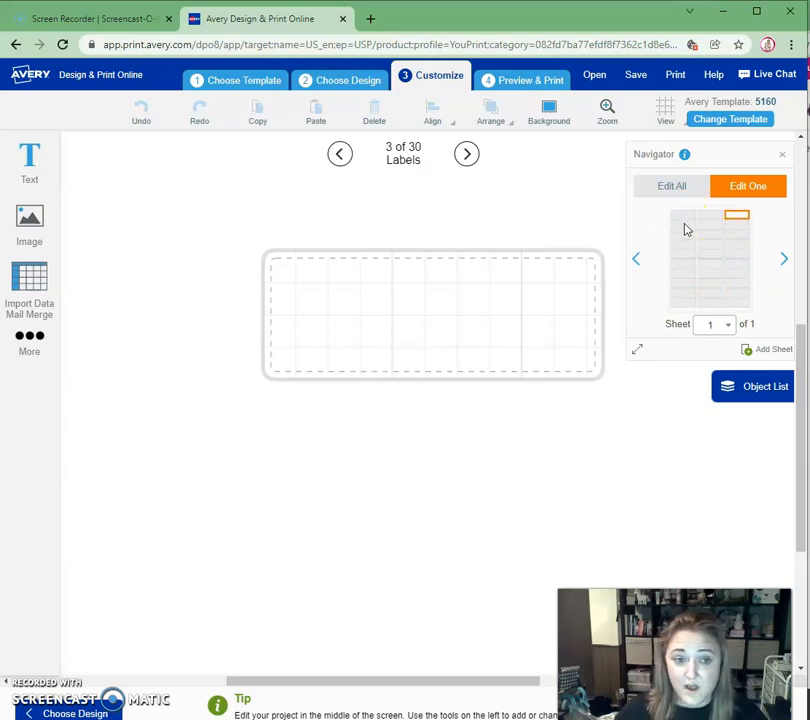
{"action": "left_click", "coordinate": [686, 229]}
{"action": "left_click", "coordinate": [689, 234]}
{"action": "left_click", "coordinate": [733, 245]}
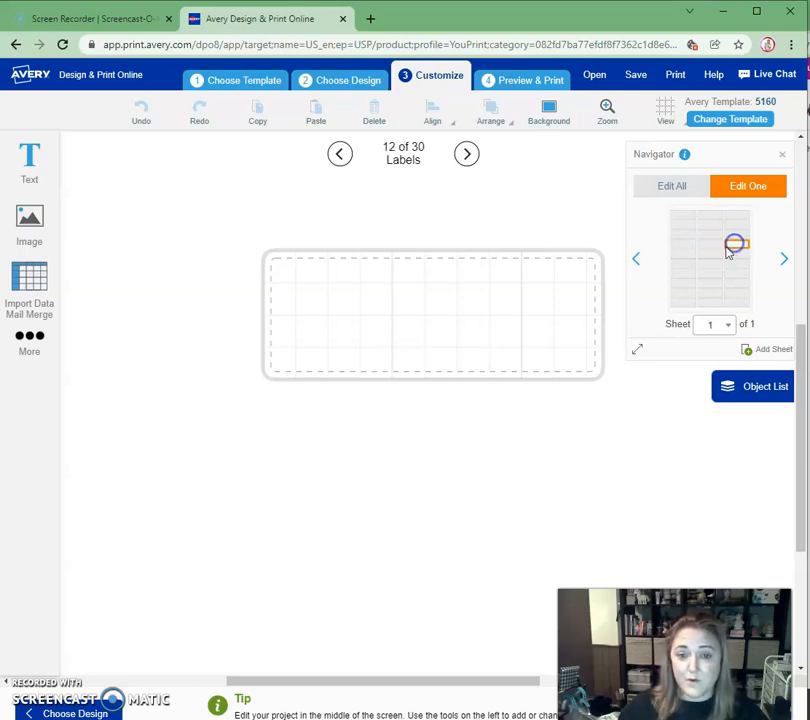
{"action": "left_click", "coordinate": [672, 199]}
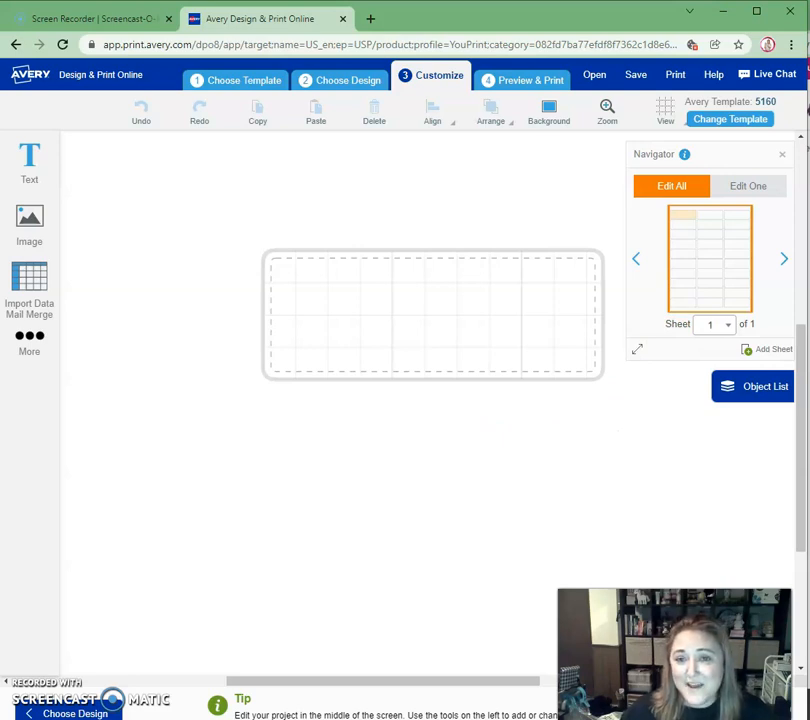
Switch to the Scentsy Dashboard and open the Entire Downline report with its window moved into view
{"action": "key", "text": "alt+Tab"}
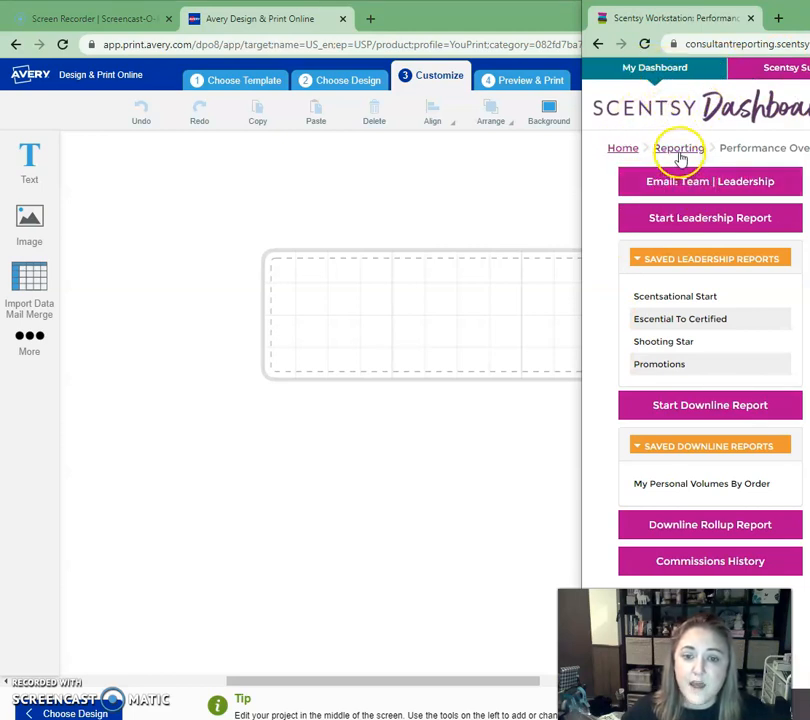
{"action": "left_click", "coordinate": [680, 404]}
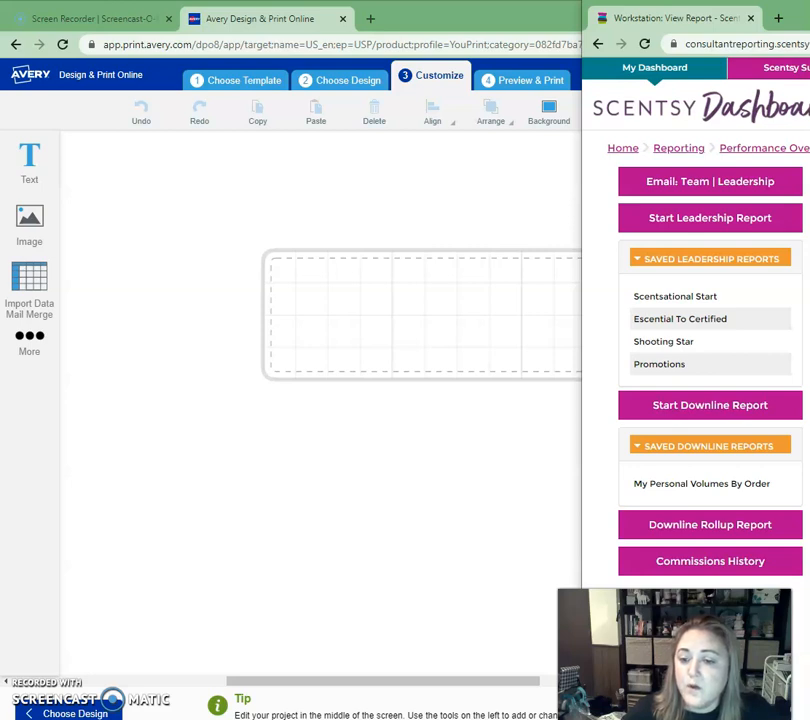
{"action": "left_click_drag", "start_coordinate": [800, 18], "coordinate": [622, 17]}
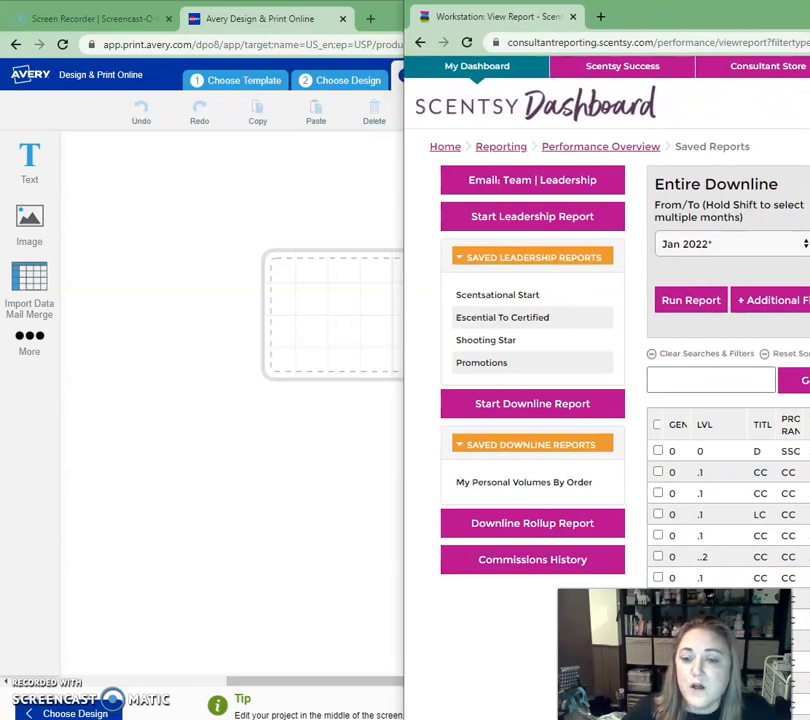
{"action": "left_click_drag", "start_coordinate": [805, 17], "coordinate": [719, 11]}
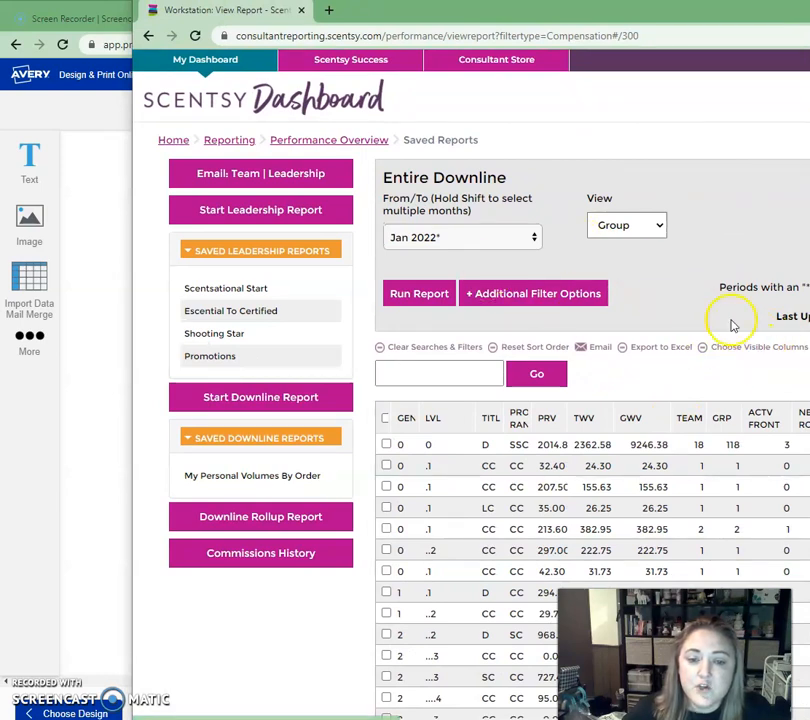
Examine the report's selected and available columns, including the name and primary address fields, and close the column selection without changes
{"action": "left_click", "coordinate": [752, 349]}
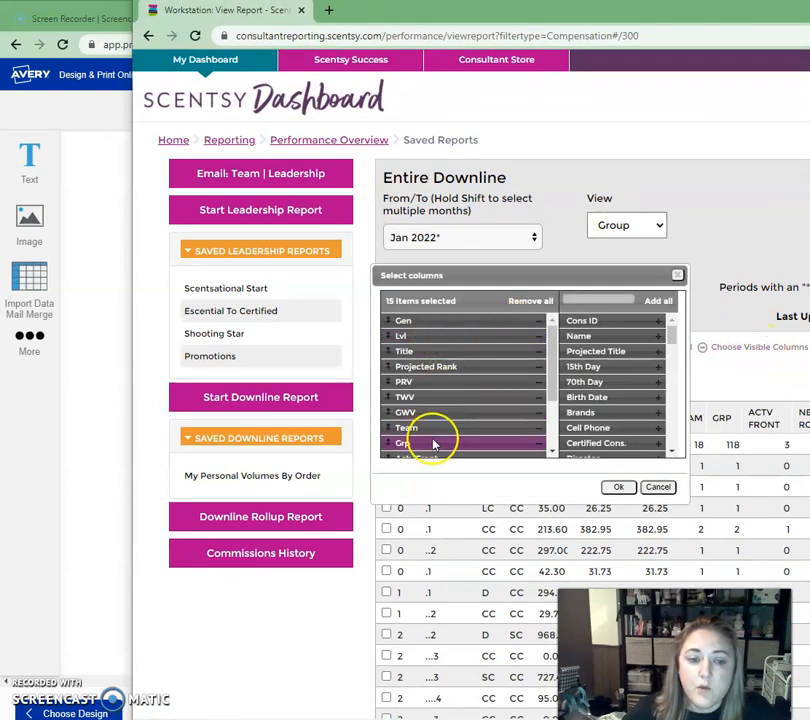
{"action": "scroll", "coordinate": [466, 388], "scroll_direction": "down", "scroll_amount": 1}
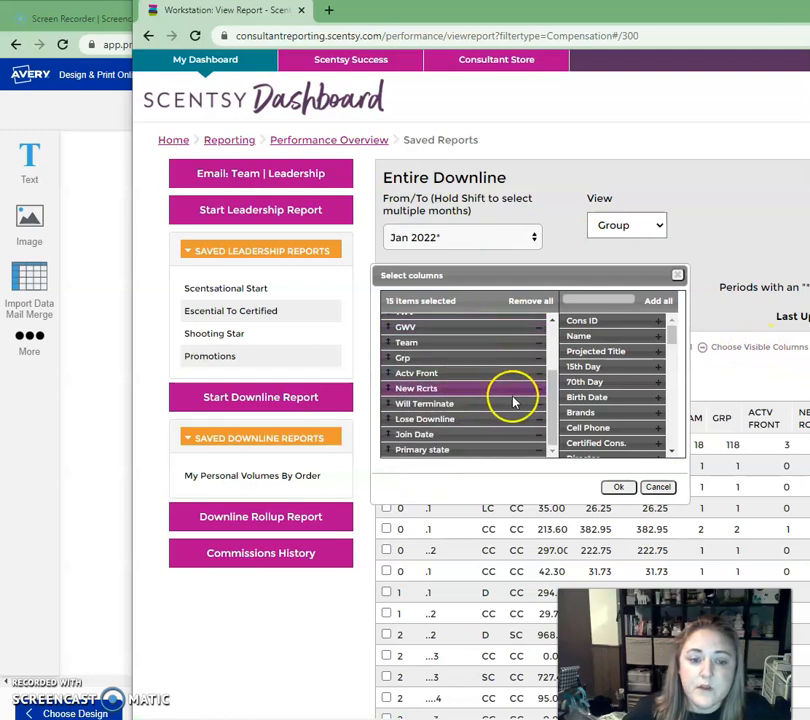
{"action": "scroll", "coordinate": [505, 400], "scroll_direction": "down", "scroll_amount": 2}
{"action": "scroll", "coordinate": [516, 398], "scroll_direction": "up", "scroll_amount": 2}
{"action": "scroll", "coordinate": [524, 403], "scroll_direction": "up", "scroll_amount": 2}
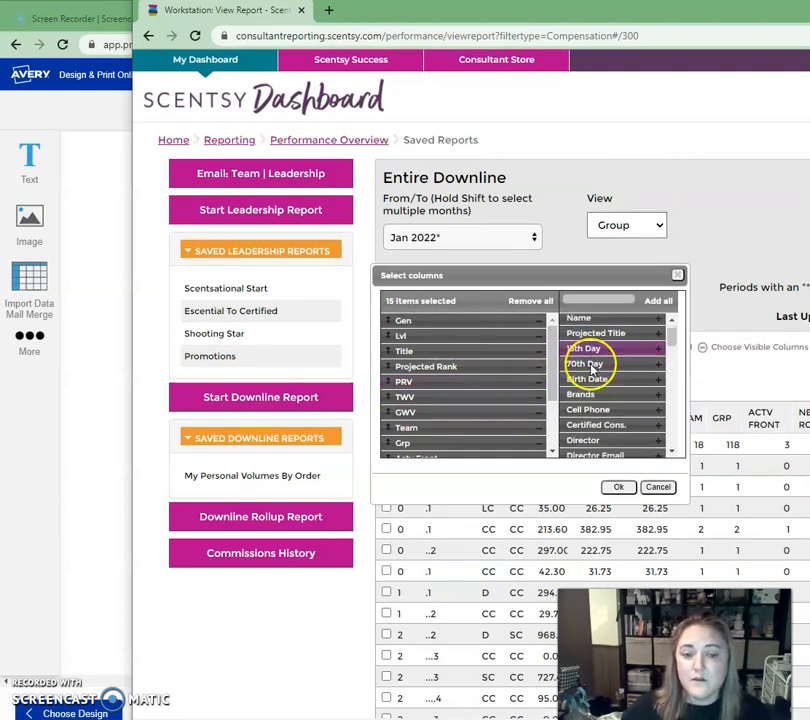
{"action": "scroll", "coordinate": [600, 370], "scroll_direction": "down", "scroll_amount": 5}
{"action": "scroll", "coordinate": [601, 375], "scroll_direction": "down", "scroll_amount": 3}
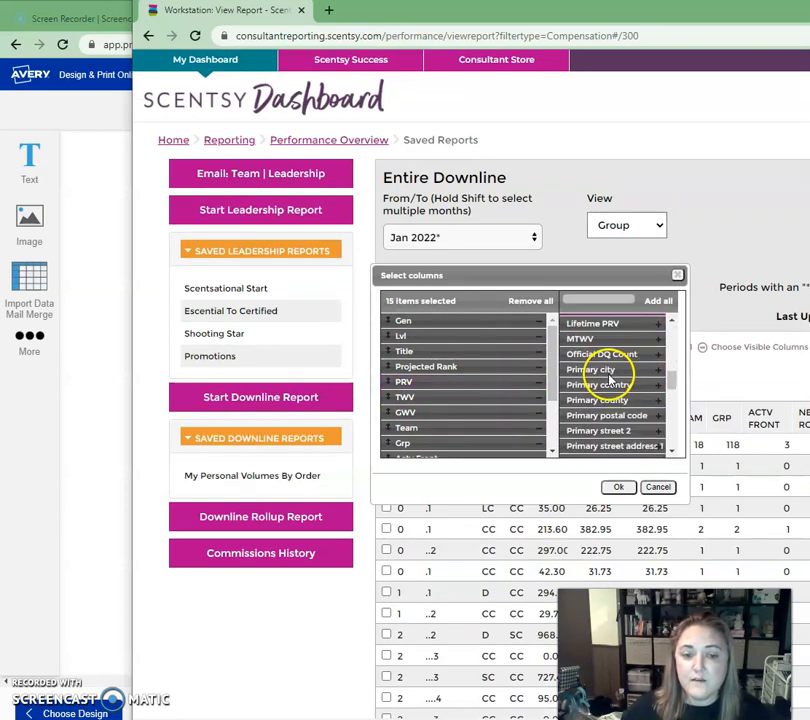
{"action": "scroll", "coordinate": [630, 378], "scroll_direction": "down", "scroll_amount": 3}
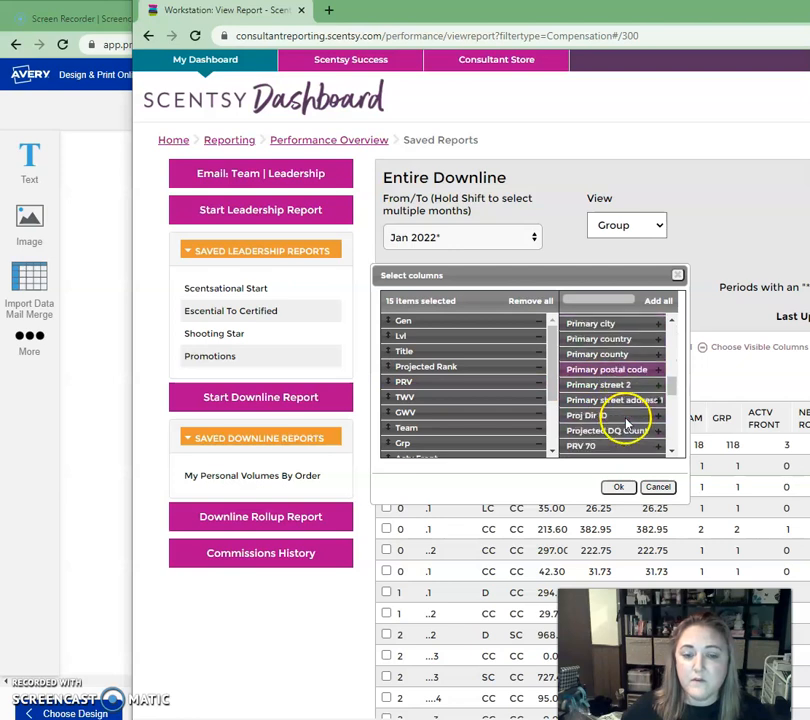
{"action": "scroll", "coordinate": [636, 373], "scroll_direction": "up", "scroll_amount": 3}
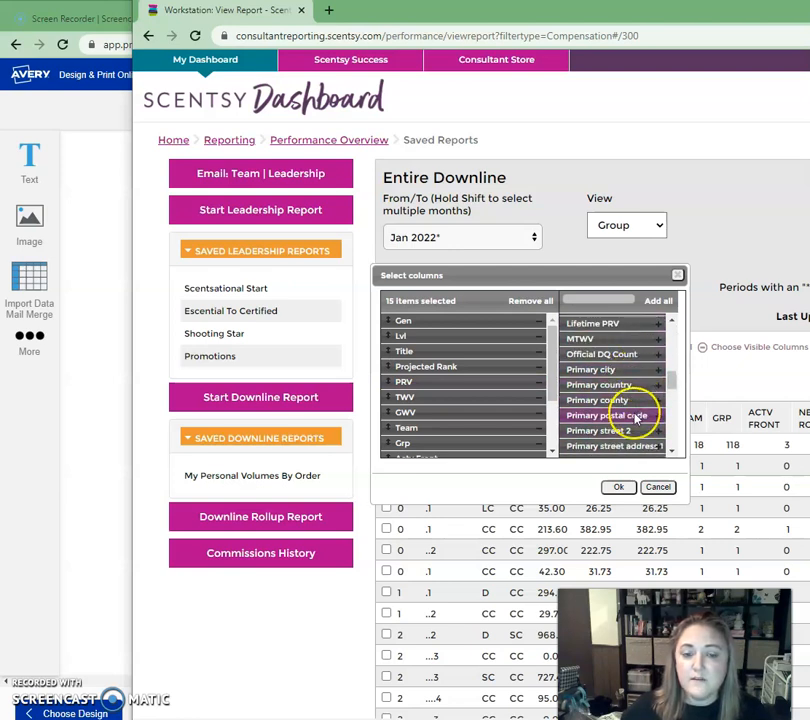
{"action": "scroll", "coordinate": [636, 418], "scroll_direction": "down", "scroll_amount": 3}
{"action": "scroll", "coordinate": [636, 418], "scroll_direction": "down", "scroll_amount": 2}
{"action": "scroll", "coordinate": [636, 416], "scroll_direction": "up", "scroll_amount": 5}
{"action": "left_click", "coordinate": [662, 487]}
{"action": "left_click", "coordinate": [664, 487]}
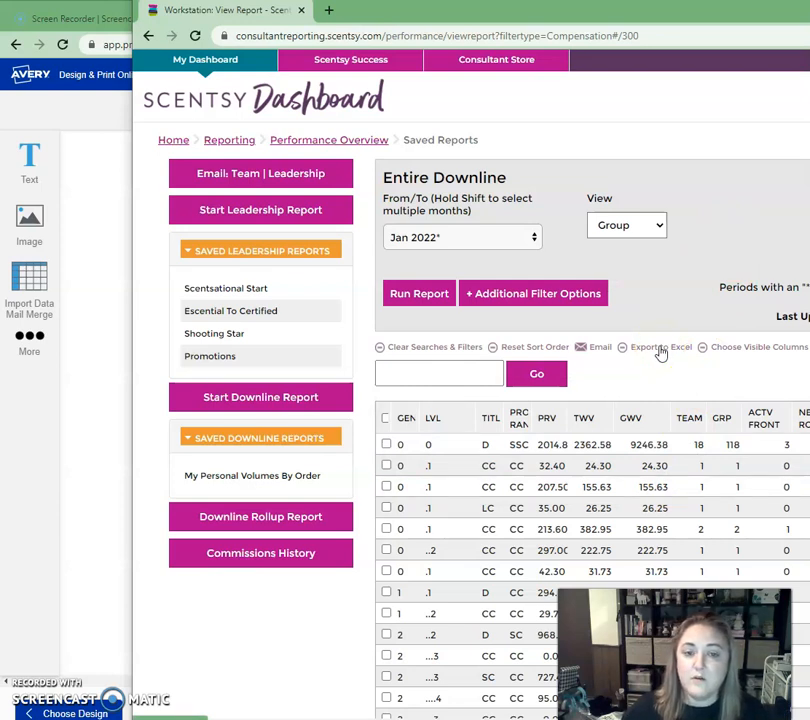
Switch back to Avery Design & Print and load the "team top 5" spreadsheet from the Desktop into a mail merge
{"action": "left_click_drag", "start_coordinate": [705, 18], "coordinate": [809, 10]}
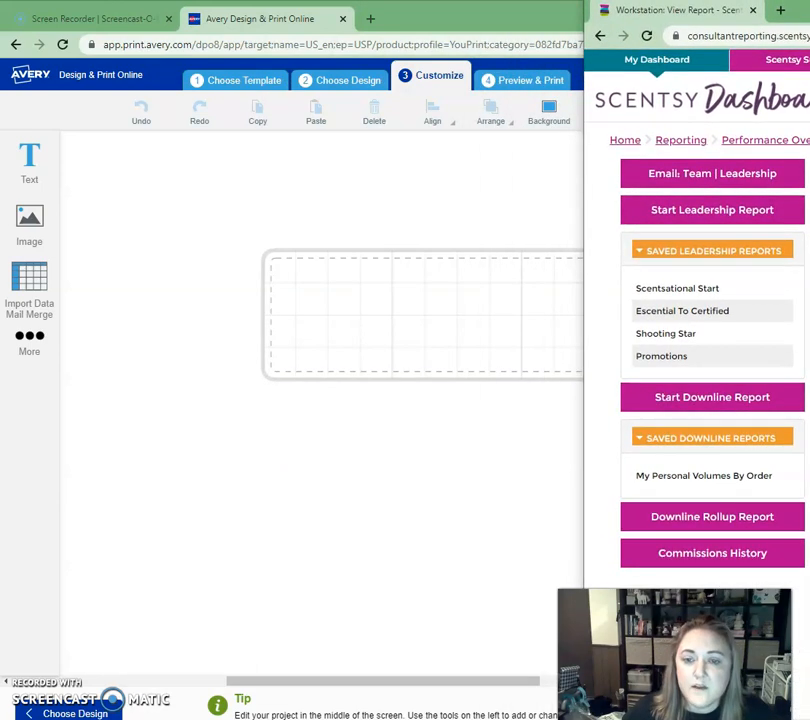
{"action": "left_click", "coordinate": [406, 423]}
{"action": "left_click", "coordinate": [23, 284]}
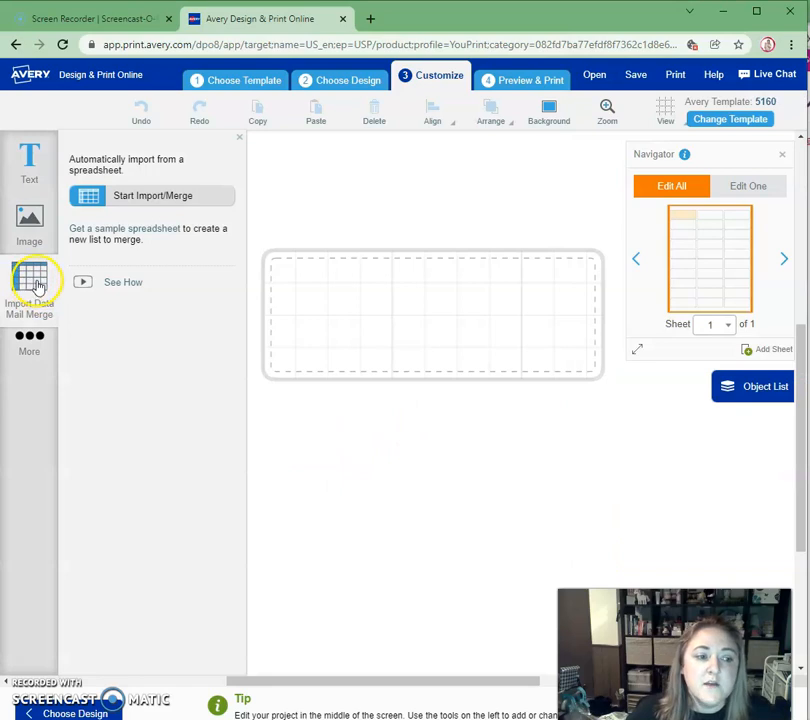
{"action": "left_click", "coordinate": [158, 205]}
{"action": "left_click", "coordinate": [392, 358]}
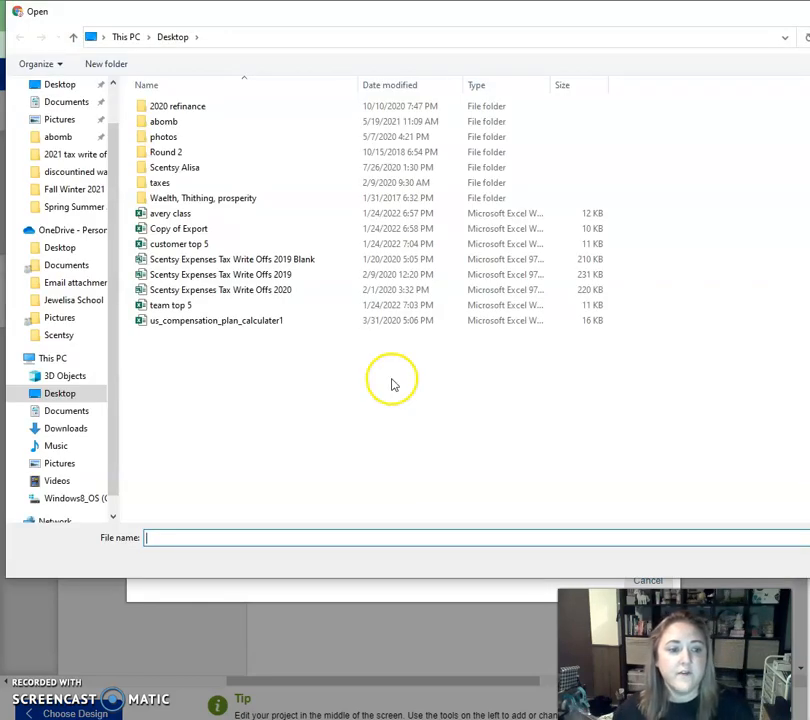
{"action": "left_click", "coordinate": [182, 306]}
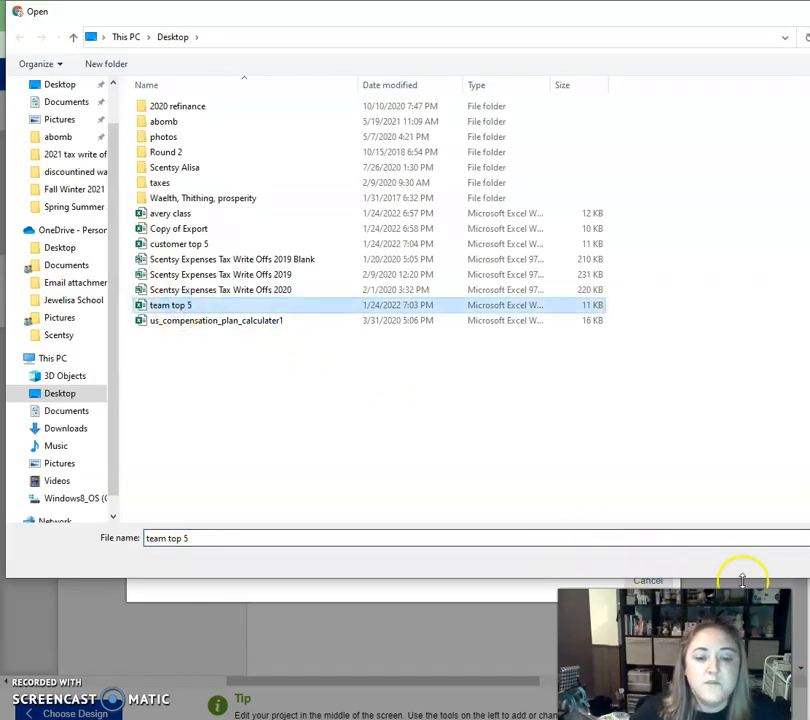
{"action": "left_click", "coordinate": [806, 562]}
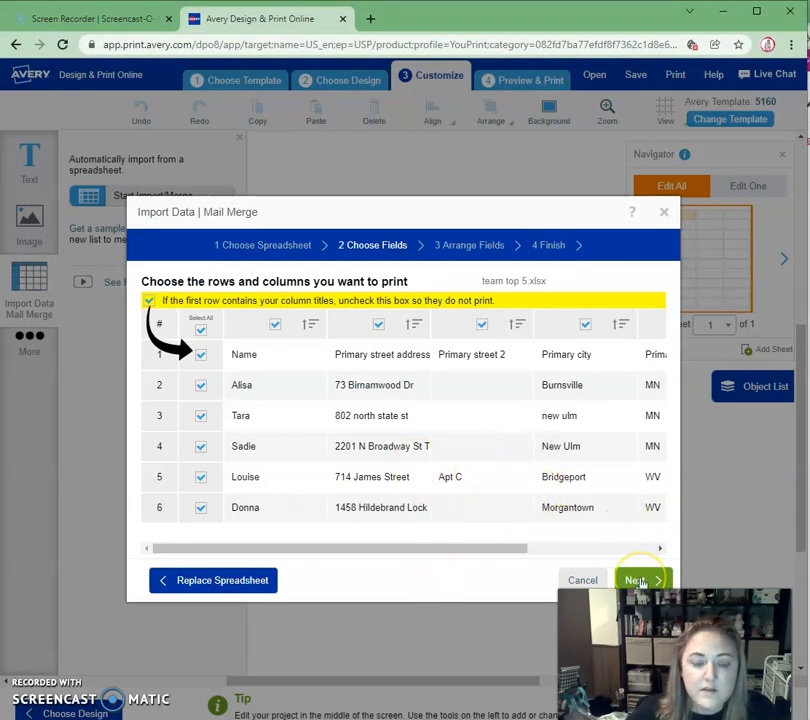
Arrange Name above a line with Primary city, Primary state and Primary postal code, leaving a blank line between, and finish the merge
{"action": "left_click", "coordinate": [639, 580]}
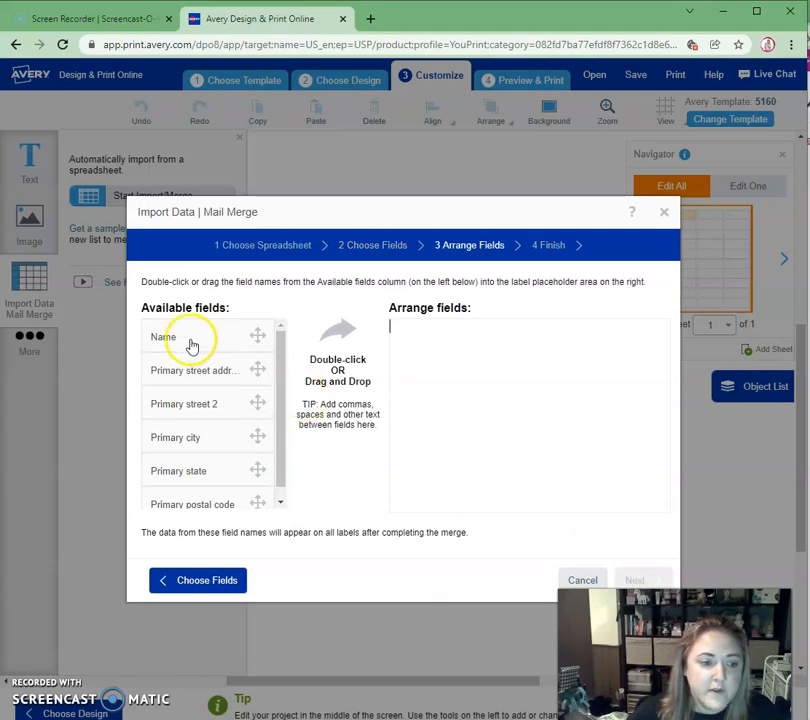
{"action": "left_click_drag", "start_coordinate": [183, 338], "coordinate": [428, 330]}
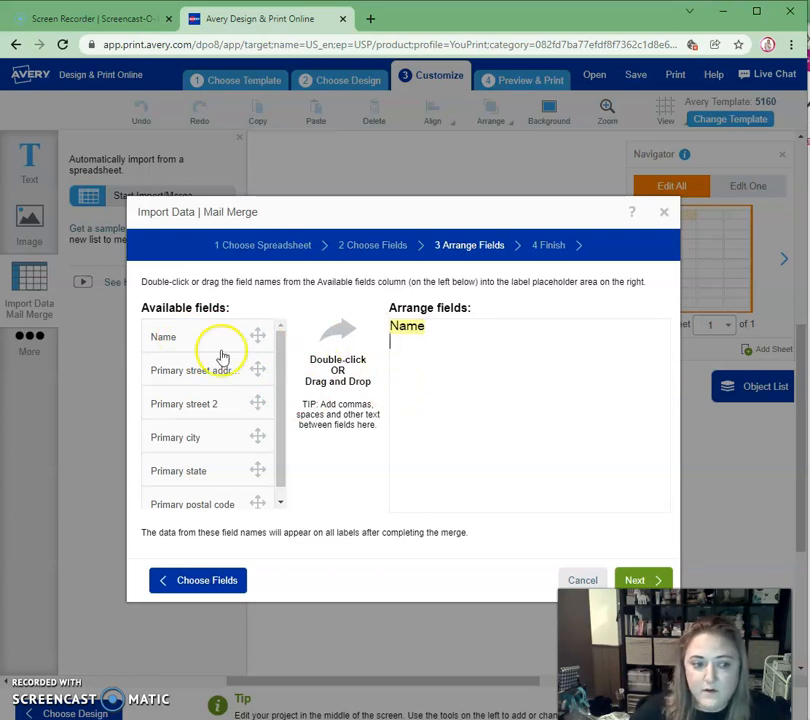
{"action": "left_click_drag", "start_coordinate": [177, 440], "coordinate": [436, 430]}
{"action": "left_click", "coordinate": [442, 341]}
{"action": "left_click_drag", "start_coordinate": [228, 474], "coordinate": [519, 360]}
{"action": "left_click_drag", "start_coordinate": [202, 506], "coordinate": [601, 362]}
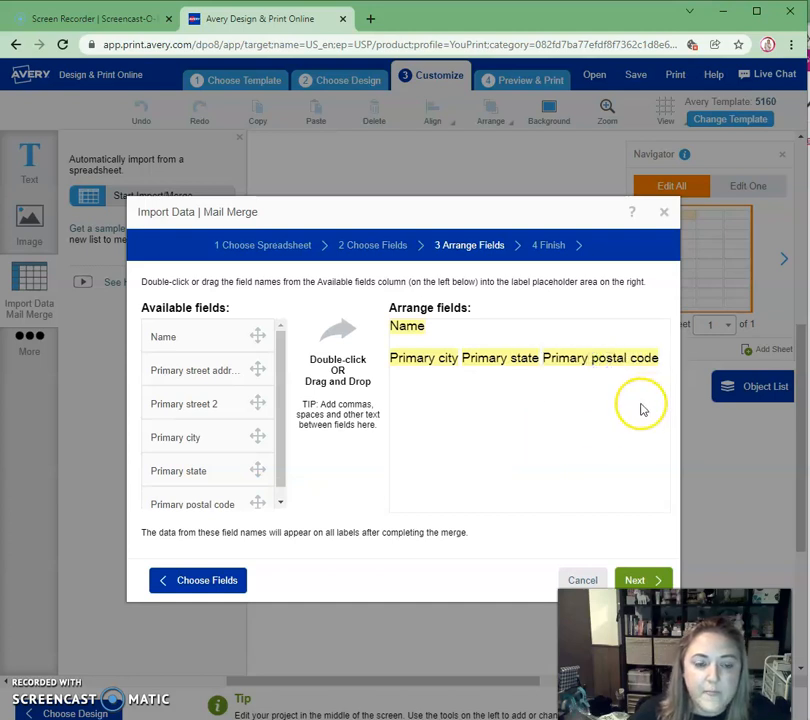
{"action": "left_click", "coordinate": [430, 341]}
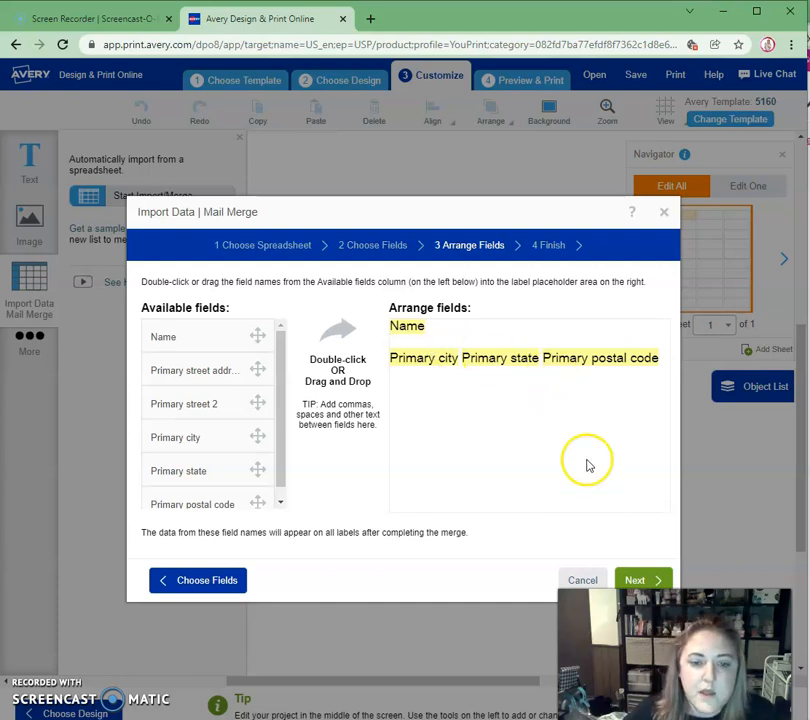
{"action": "left_click", "coordinate": [638, 580]}
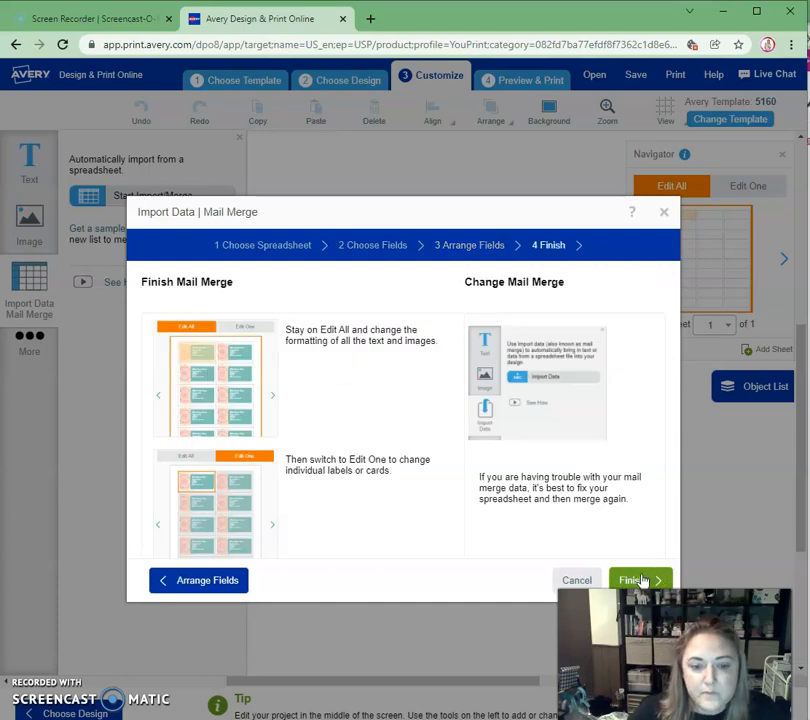
{"action": "left_click", "coordinate": [638, 580]}
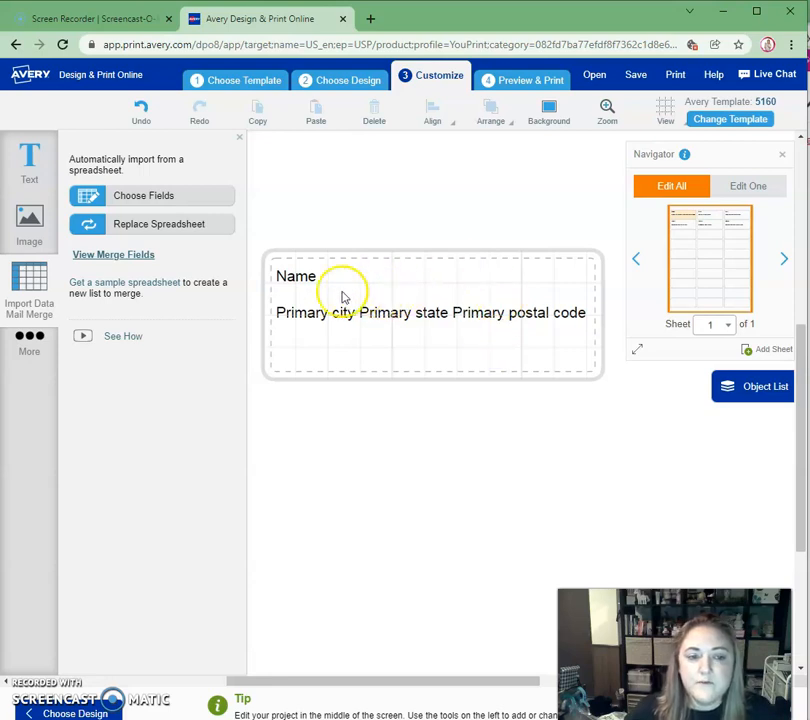
Center the merged address text horizontally on the first label and extend its text box down to near the safety area's lower edge
{"action": "left_click", "coordinate": [712, 219]}
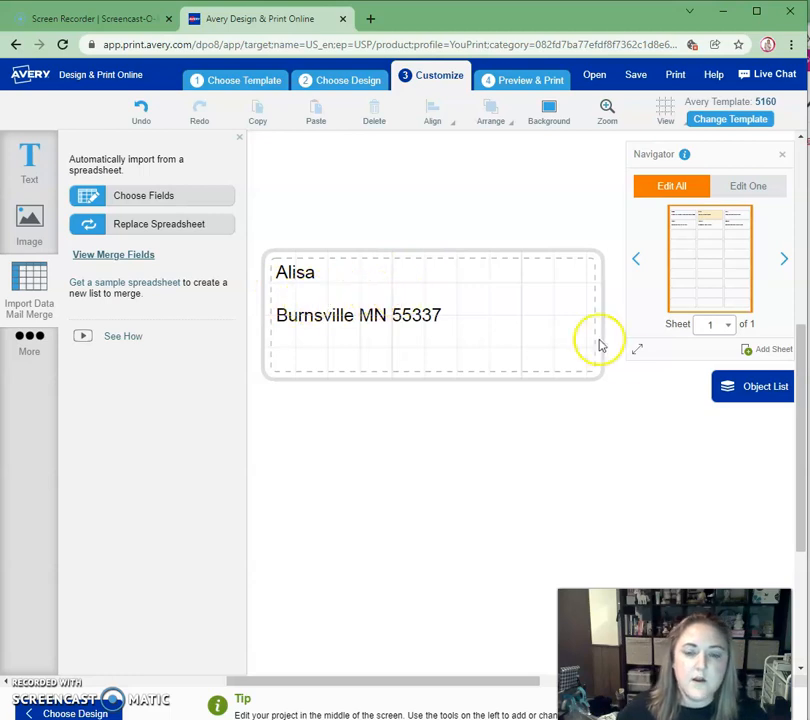
{"action": "left_click", "coordinate": [686, 224]}
{"action": "left_click", "coordinate": [305, 287]}
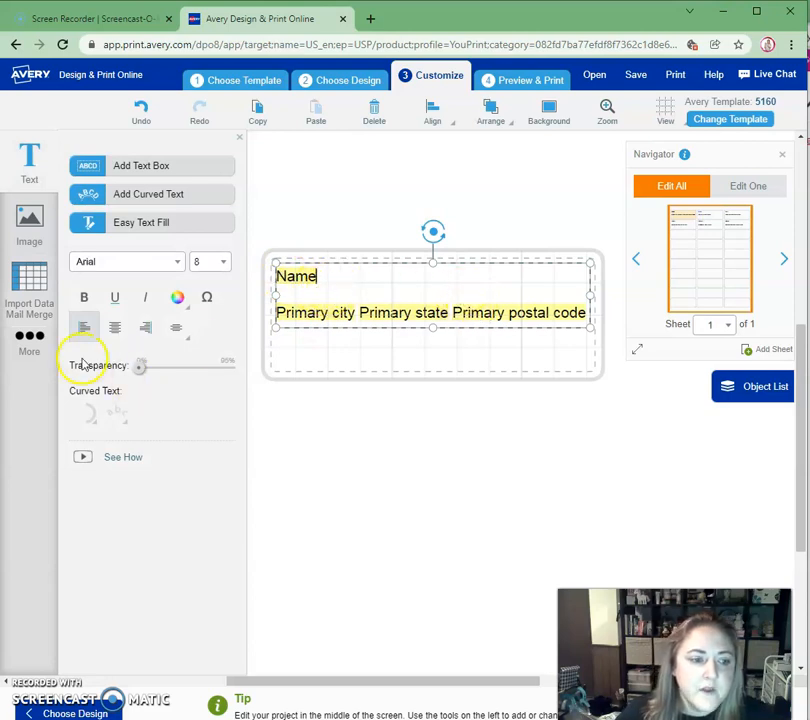
{"action": "left_click", "coordinate": [116, 328]}
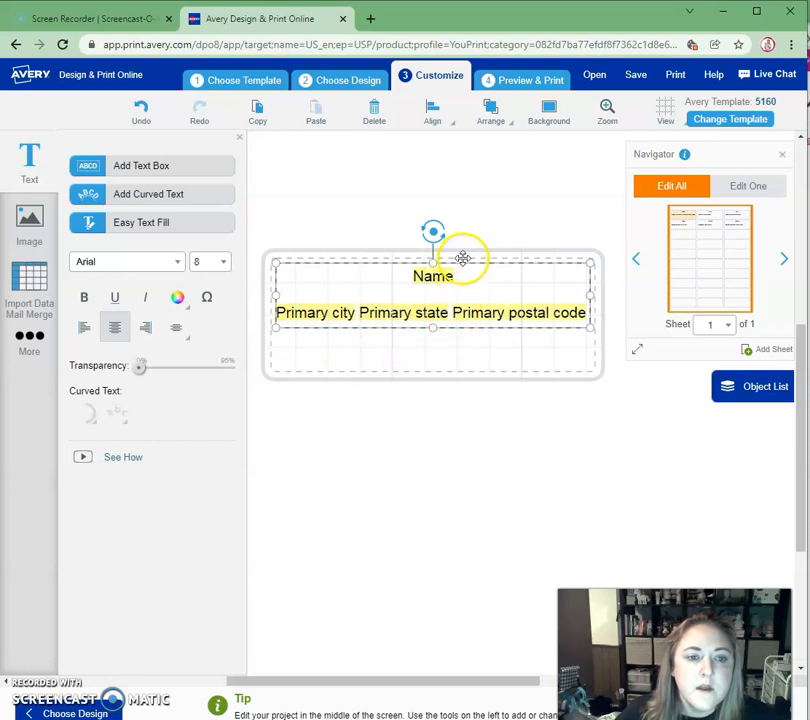
{"action": "left_click", "coordinate": [432, 117]}
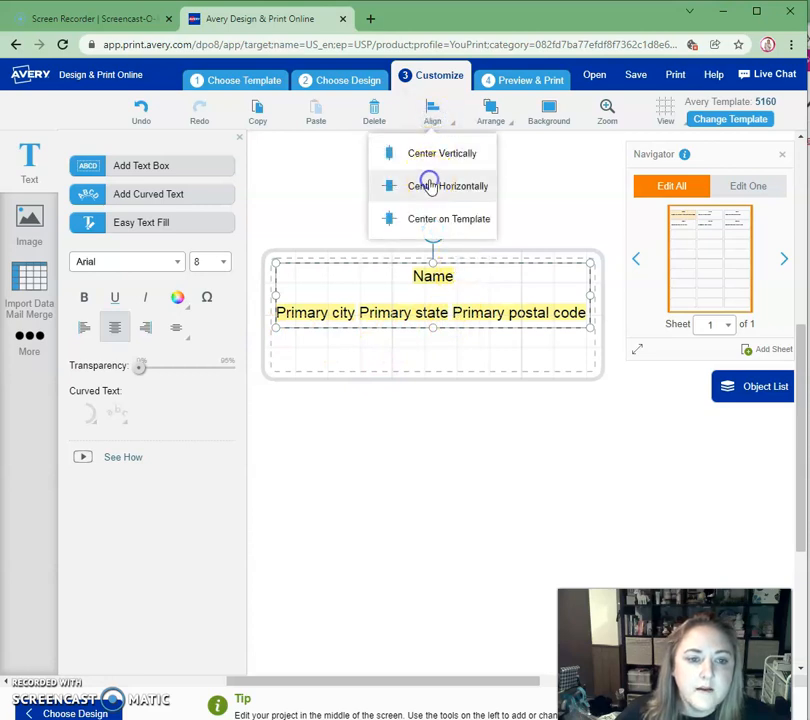
{"action": "left_click", "coordinate": [430, 186]}
{"action": "left_click_drag", "start_coordinate": [437, 326], "coordinate": [437, 357]}
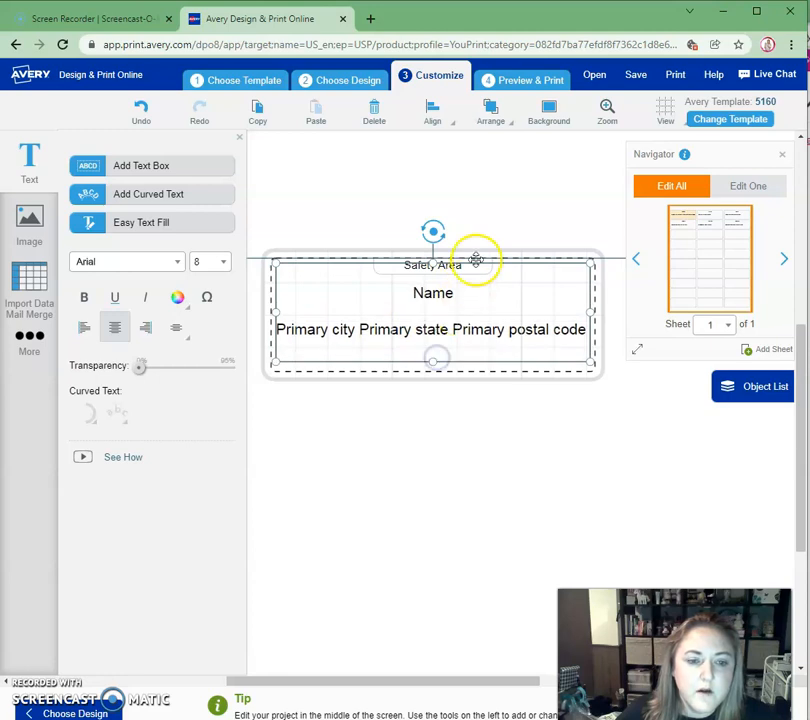
{"action": "left_click", "coordinate": [516, 203]}
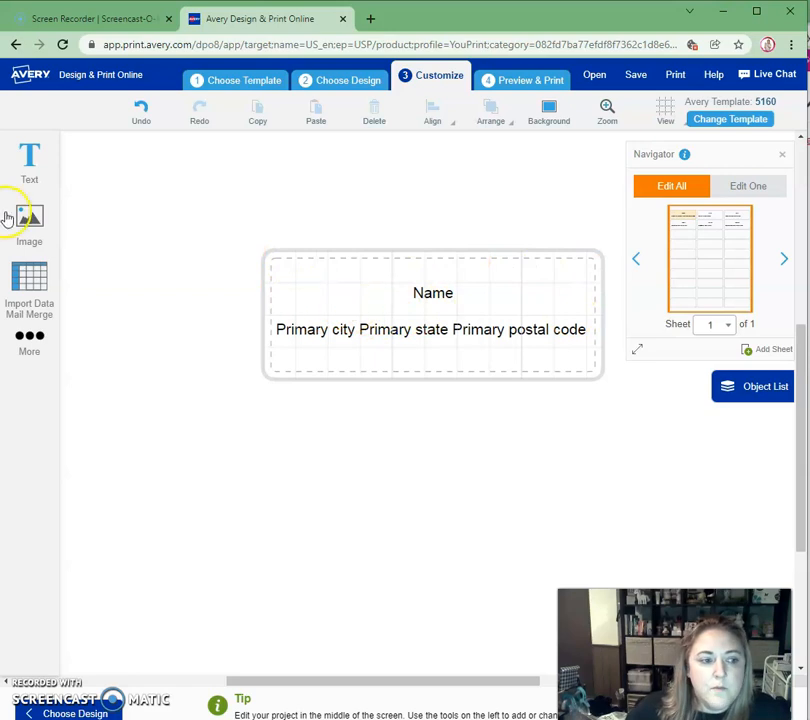
Insert the yellow duck image from the Animals & Insects category of the Avery Gallery
{"action": "left_click", "coordinate": [40, 228]}
{"action": "left_click", "coordinate": [157, 167]}
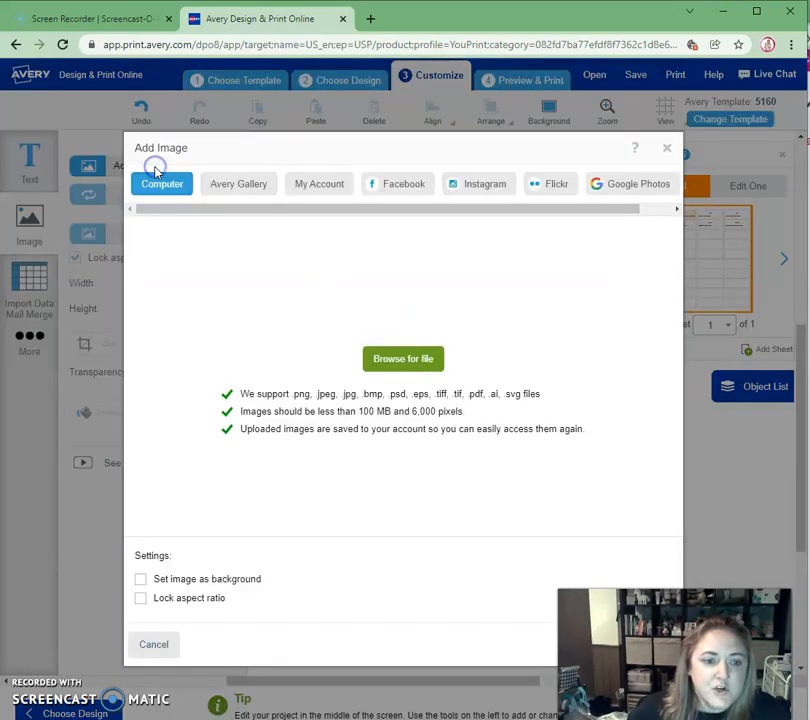
{"action": "left_click", "coordinate": [240, 184]}
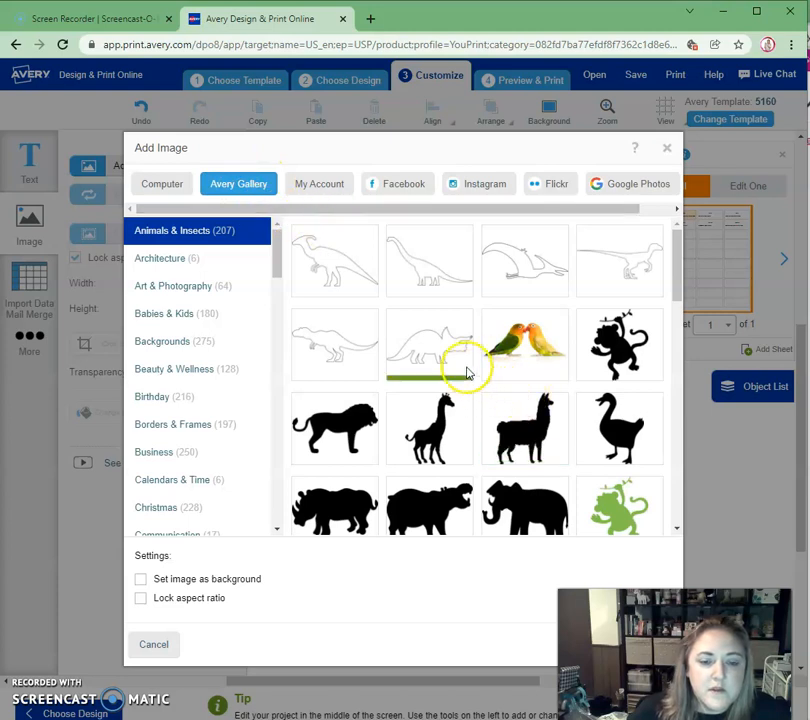
{"action": "scroll", "coordinate": [466, 371], "scroll_direction": "down", "scroll_amount": 1}
{"action": "scroll", "coordinate": [438, 360], "scroll_direction": "down", "scroll_amount": 1}
{"action": "scroll", "coordinate": [437, 360], "scroll_direction": "down", "scroll_amount": 1}
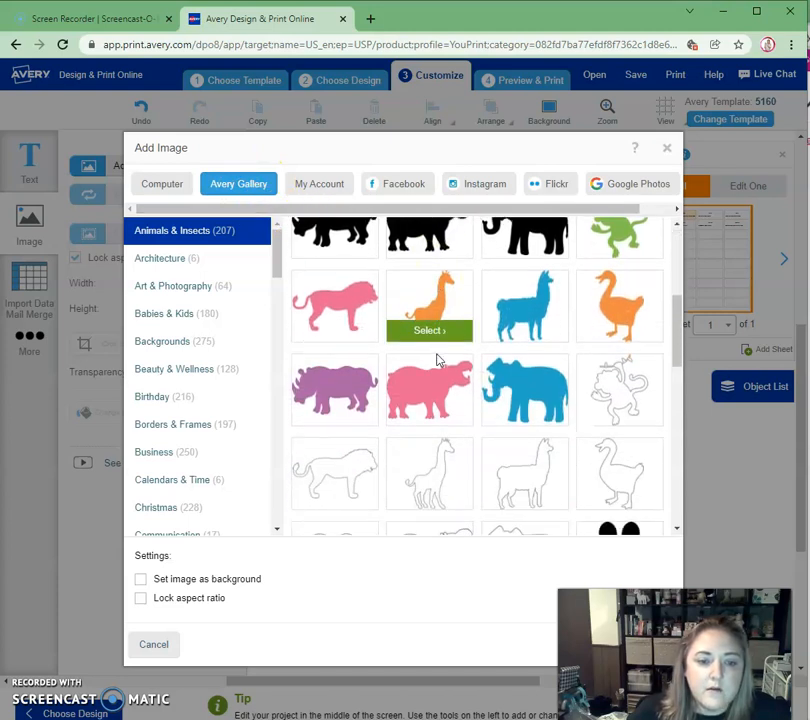
{"action": "scroll", "coordinate": [416, 476], "scroll_direction": "down", "scroll_amount": 2}
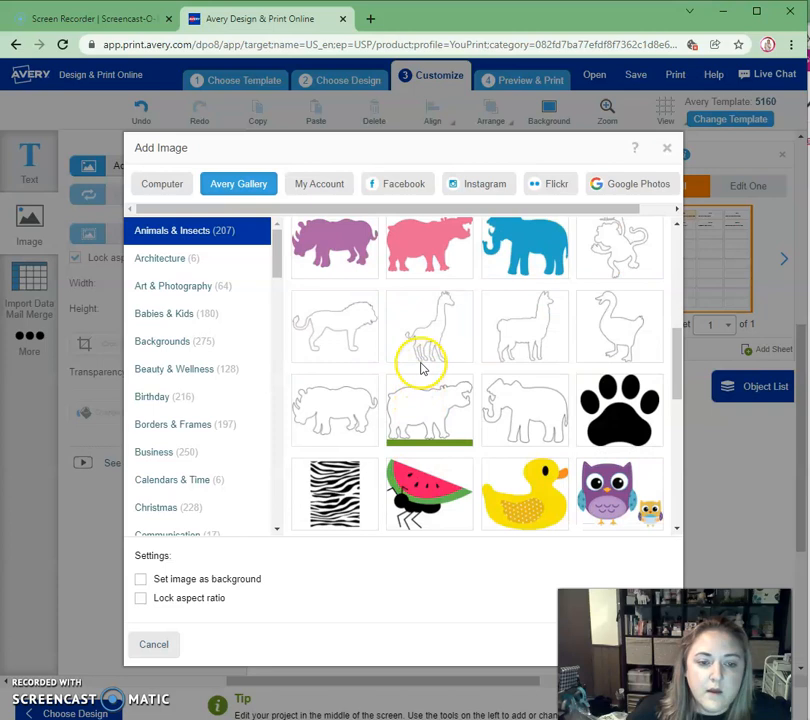
{"action": "left_click", "coordinate": [528, 521]}
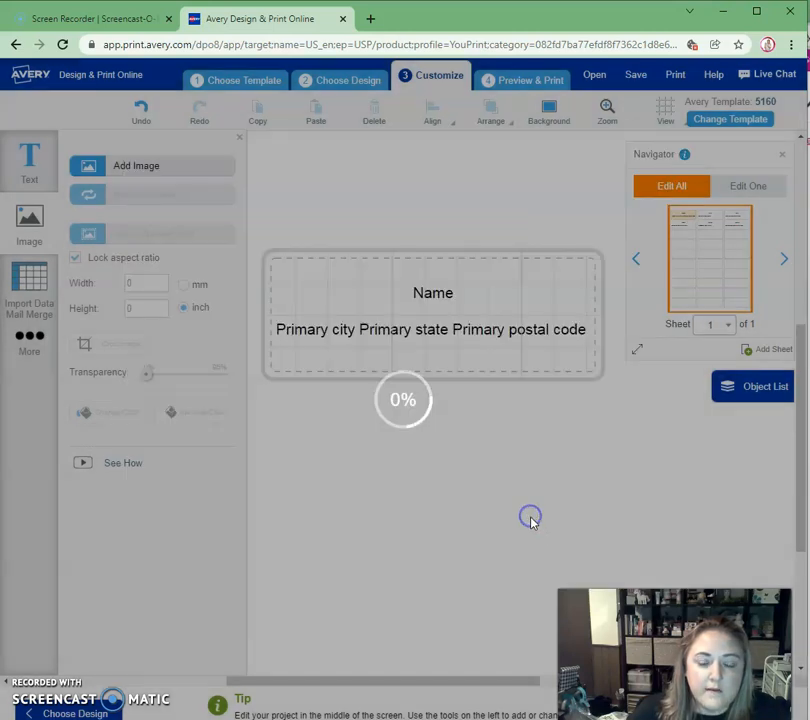
Place the duck in the label's upper-left corner and shift the address text slightly downward
{"action": "left_click_drag", "start_coordinate": [437, 325], "coordinate": [316, 300]}
{"action": "left_click", "coordinate": [453, 331]}
{"action": "mouse_move", "coordinate": [461, 275]}
{"action": "left_mouse_down"}
{"action": "mouse_move", "coordinate": [459, 266]}
{"action": "mouse_move", "coordinate": [459, 278]}
{"action": "left_mouse_up"}
{"action": "left_click", "coordinate": [512, 175]}
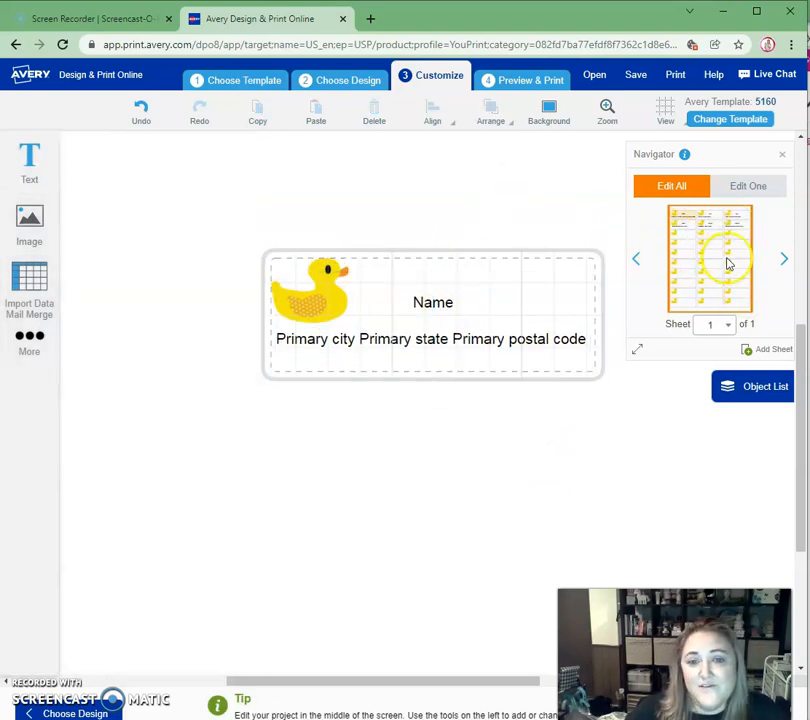
{"action": "left_click", "coordinate": [320, 293]}
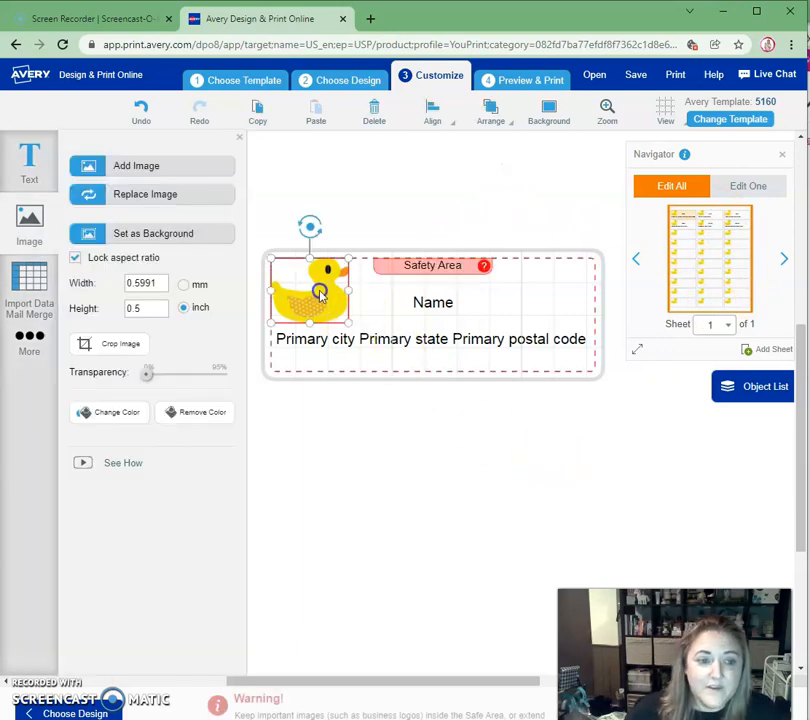
{"action": "left_click", "coordinate": [414, 175]}
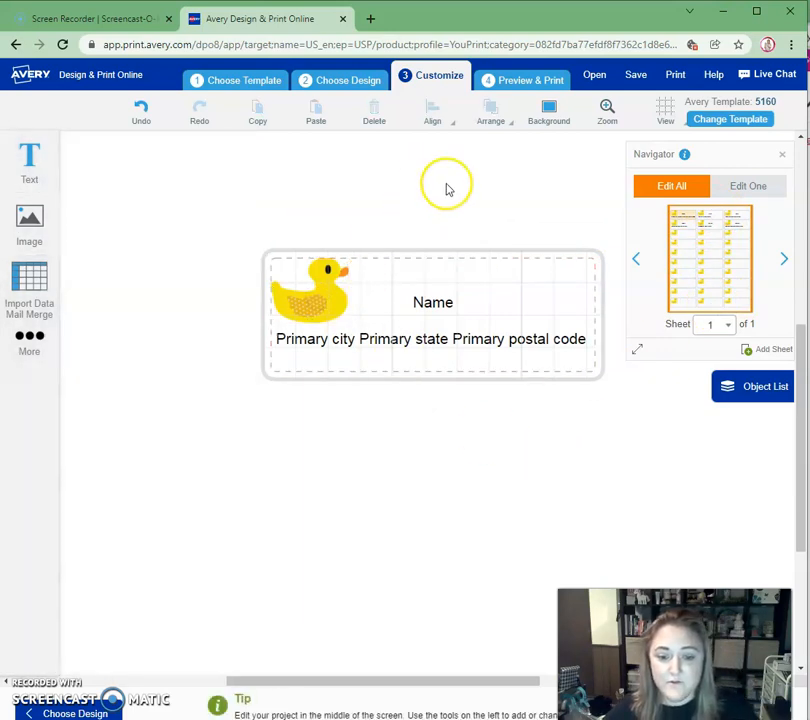
Open the print preview of the label sheet, continuing past the safe-area warning
{"action": "left_click_drag", "start_coordinate": [674, 655], "coordinate": [668, 587]}
{"action": "left_click", "coordinate": [690, 711]}
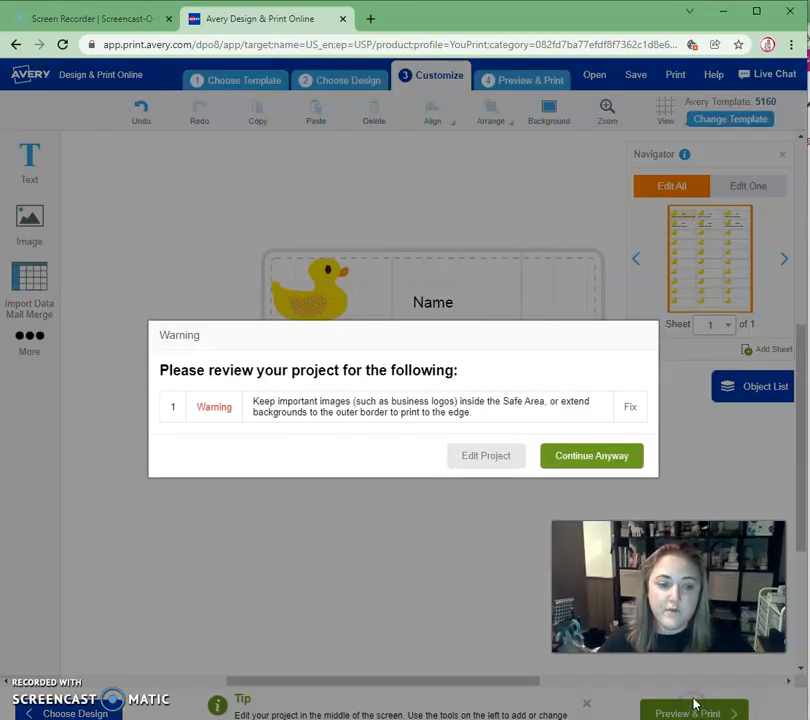
{"action": "left_click", "coordinate": [590, 456]}
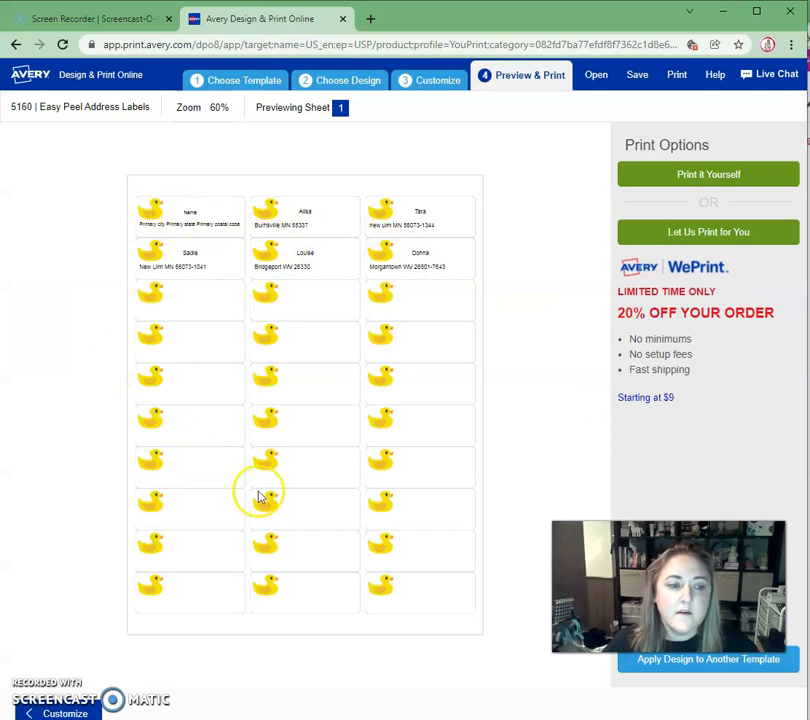
Save the project online while generating the self-print PDF with all labels included, and close the PDF to return to the preview
{"action": "left_click", "coordinate": [706, 177]}
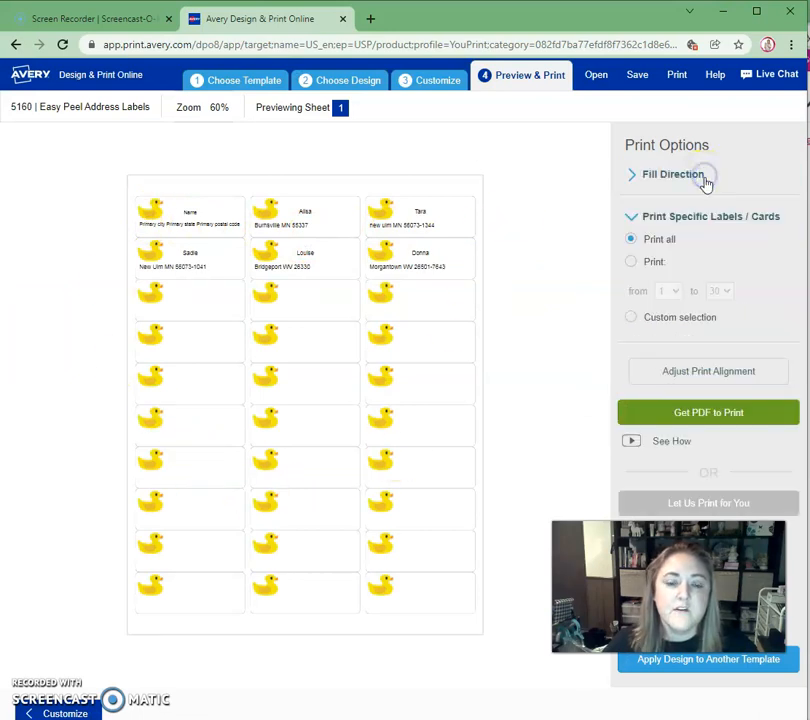
{"action": "left_click", "coordinate": [716, 416]}
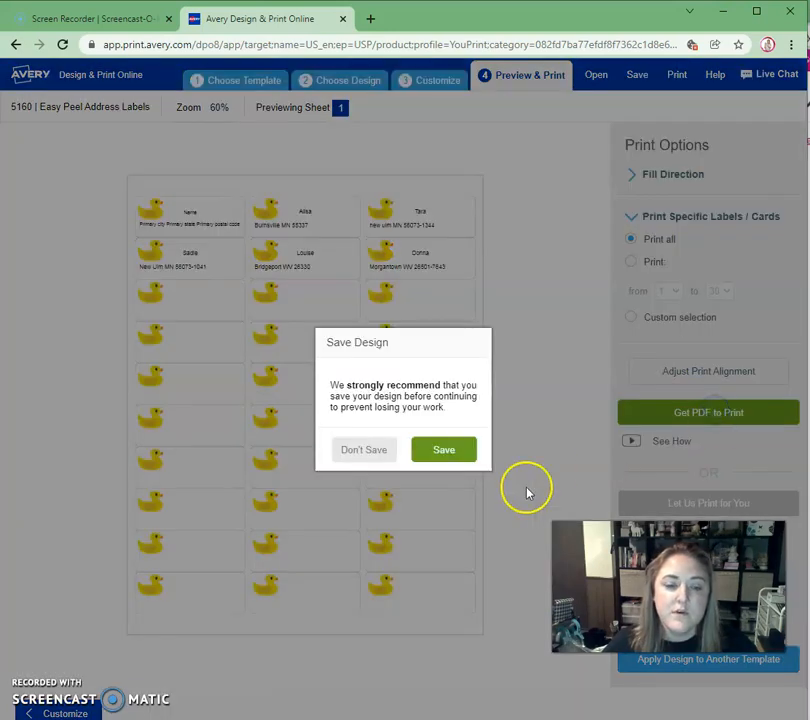
{"action": "left_click", "coordinate": [445, 452]}
{"action": "left_click", "coordinate": [322, 432]}
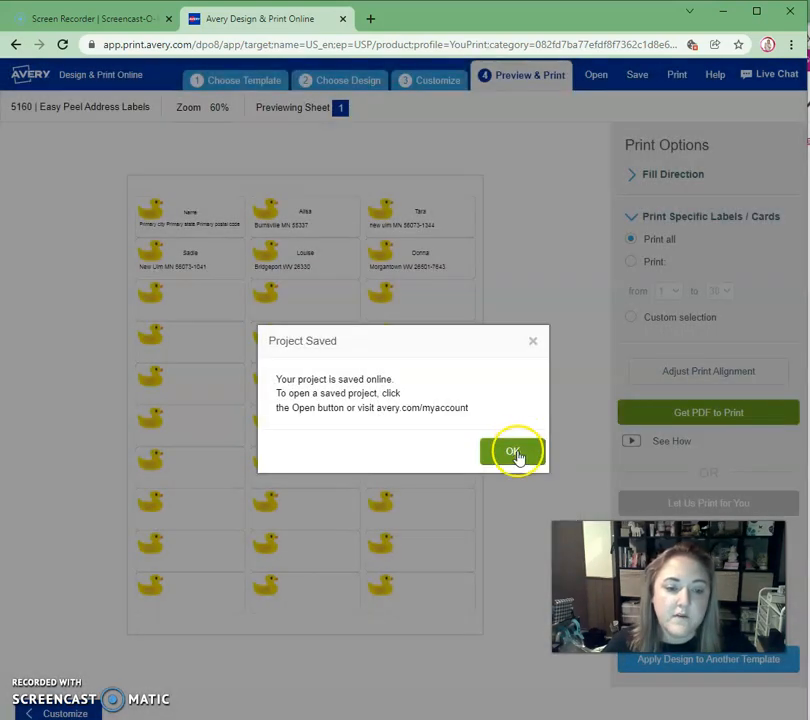
{"action": "left_click", "coordinate": [517, 450]}
{"action": "left_click", "coordinate": [420, 497]}
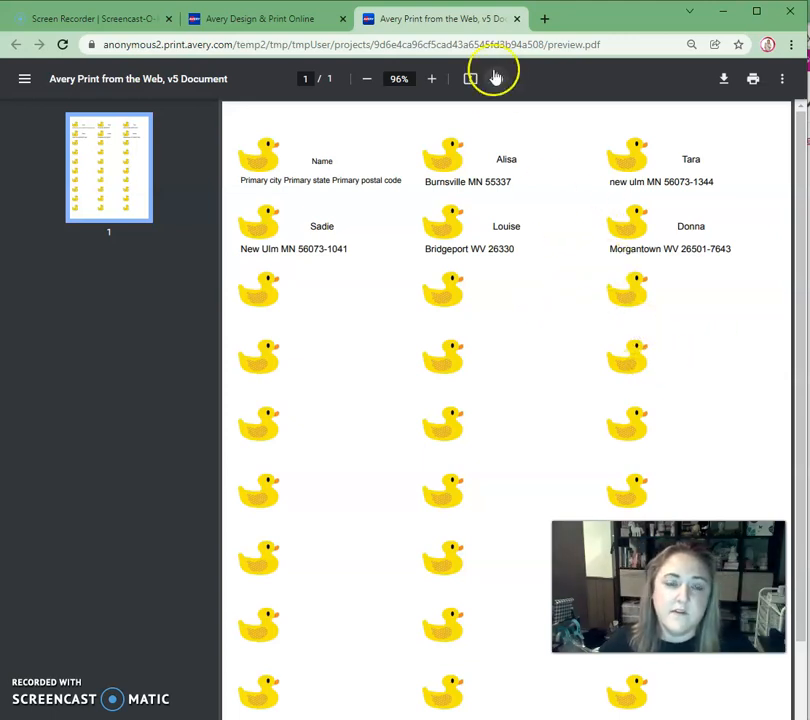
{"action": "left_click", "coordinate": [517, 19]}
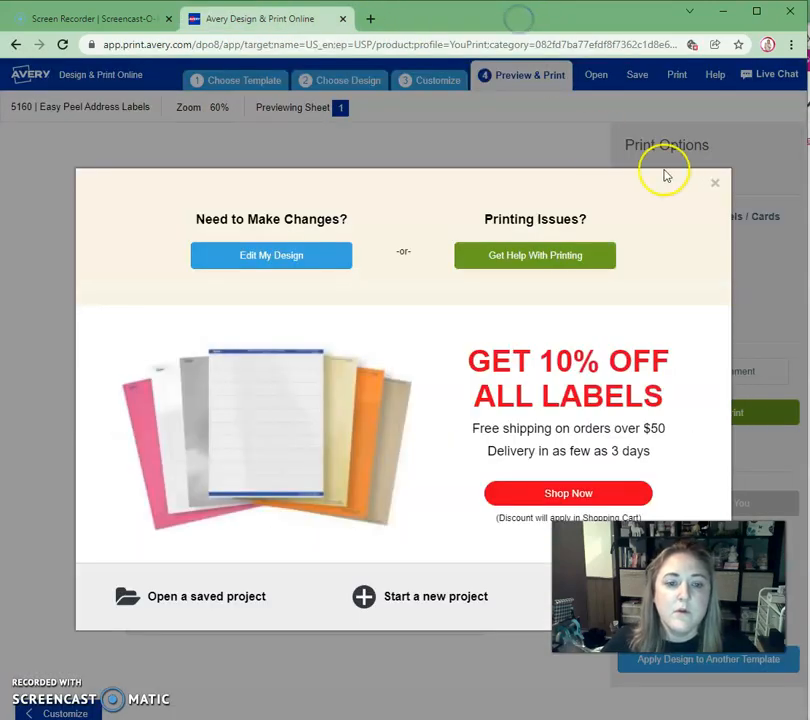
{"action": "left_click", "coordinate": [715, 183]}
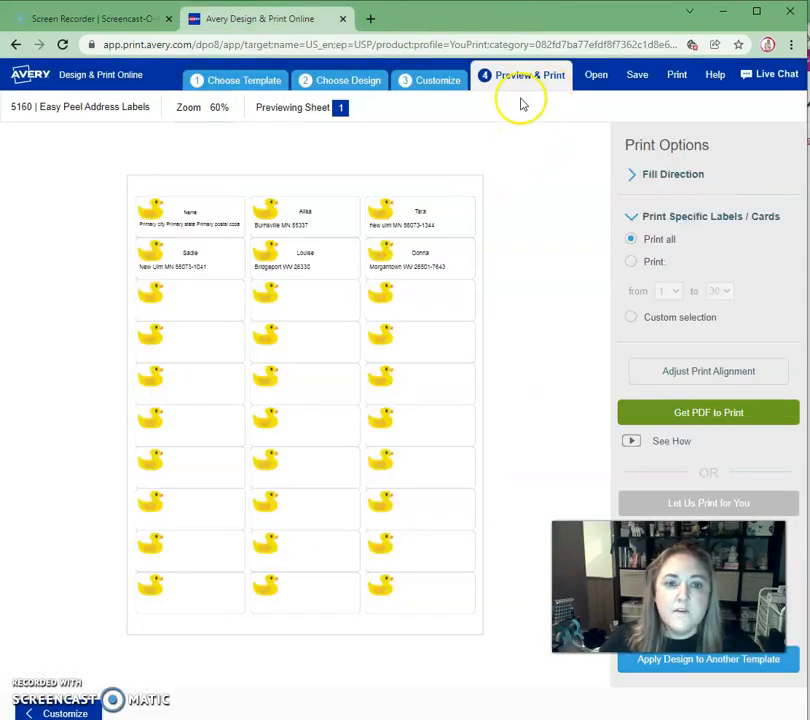
Start over with a blank design on the 5160 template and begin a new spreadsheet mail merge
{"action": "left_click", "coordinate": [347, 80]}
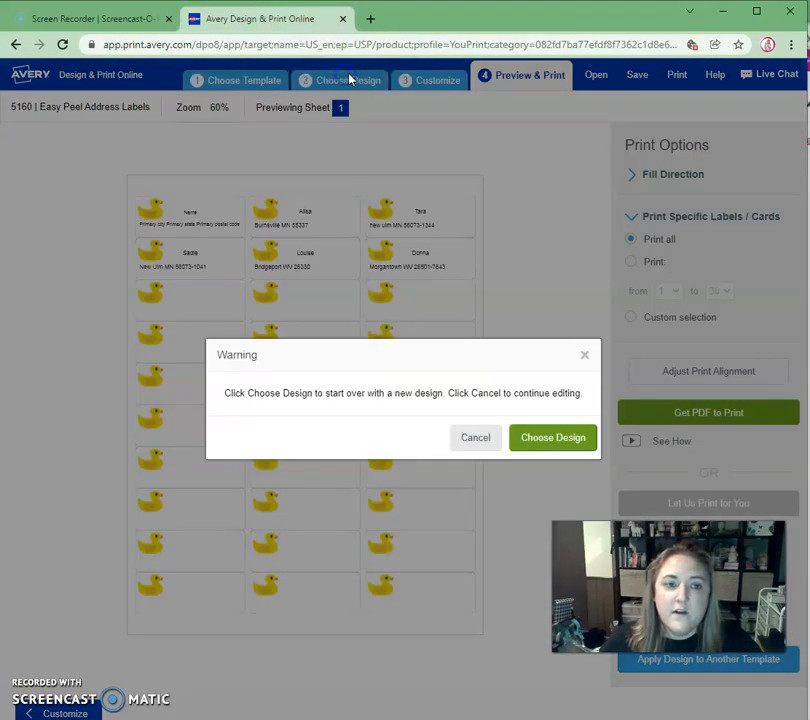
{"action": "left_click", "coordinate": [535, 440]}
{"action": "left_click", "coordinate": [255, 298]}
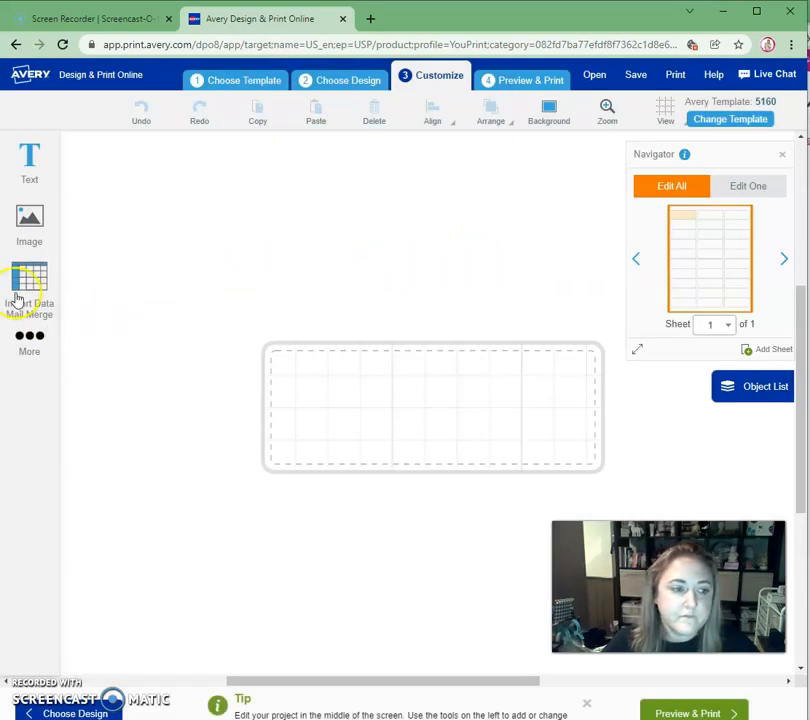
{"action": "left_click", "coordinate": [30, 279]}
{"action": "left_click", "coordinate": [140, 198]}
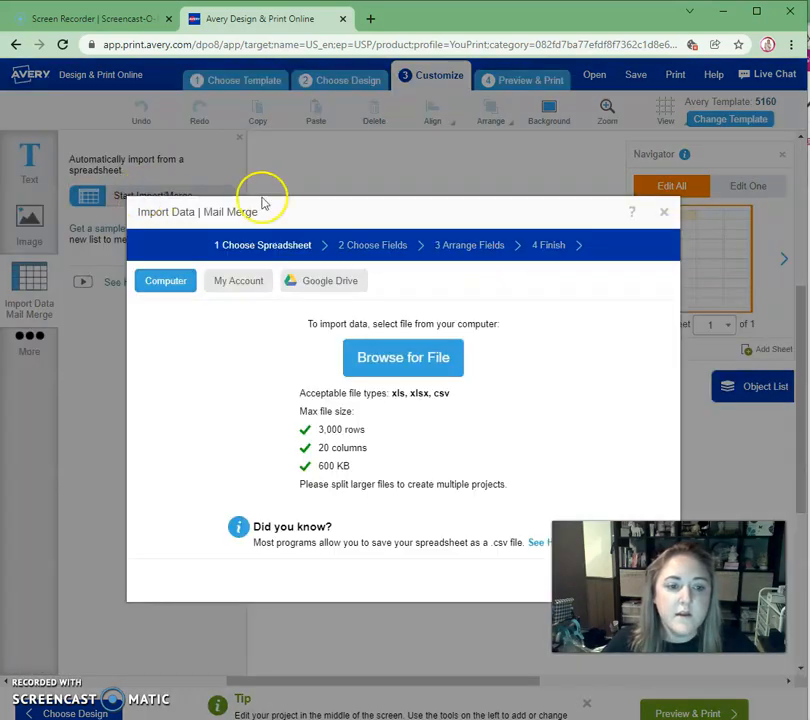
Switch to the Scentsy Dashboard and examine the Contacts report, including its export and column options
{"action": "key", "text": "alt+Tab"}
{"action": "left_click", "coordinate": [626, 141]}
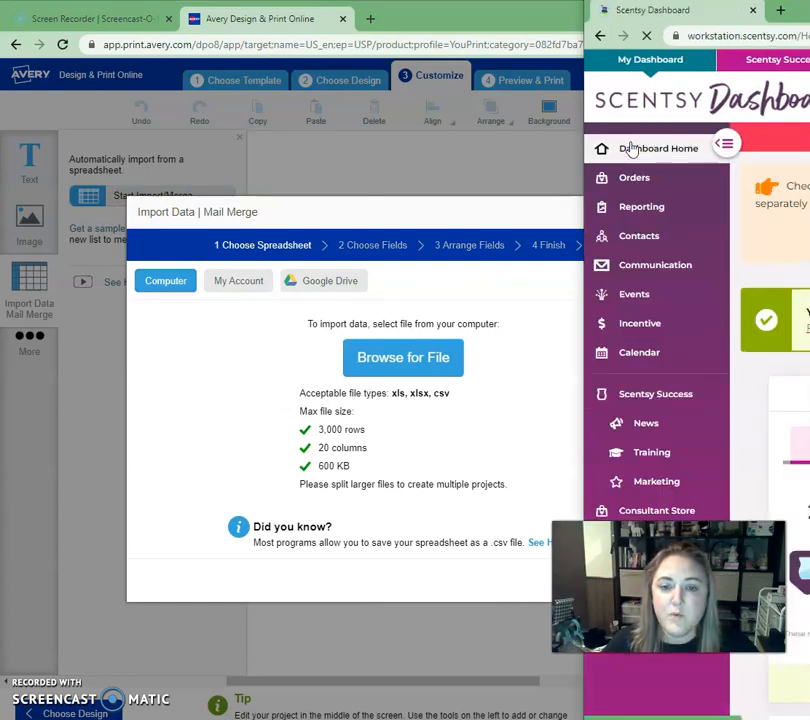
{"action": "left_click", "coordinate": [648, 237]}
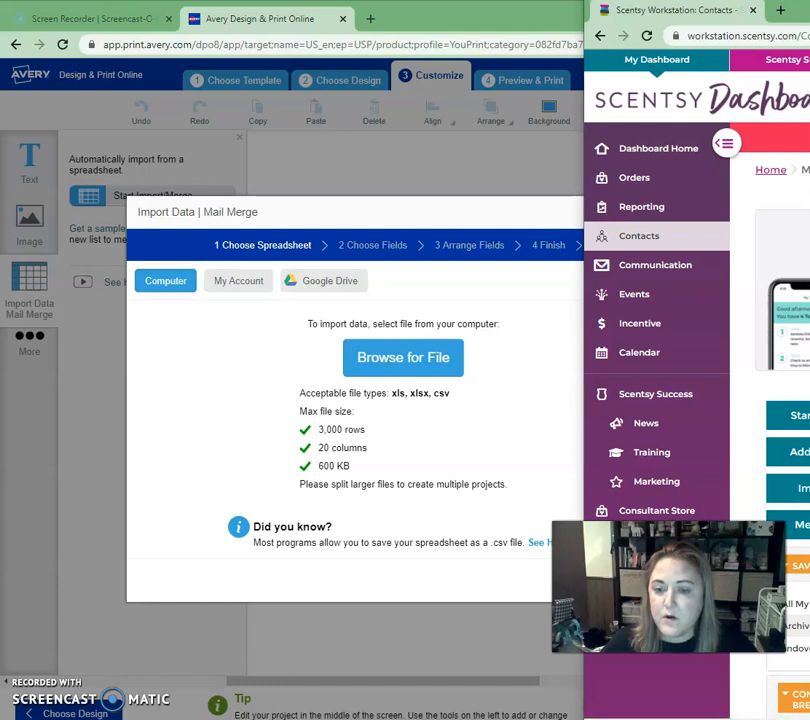
{"action": "scroll", "coordinate": [697, 385], "scroll_direction": "down", "scroll_amount": 4}
{"action": "scroll", "coordinate": [697, 385], "scroll_direction": "up", "scroll_amount": 4}
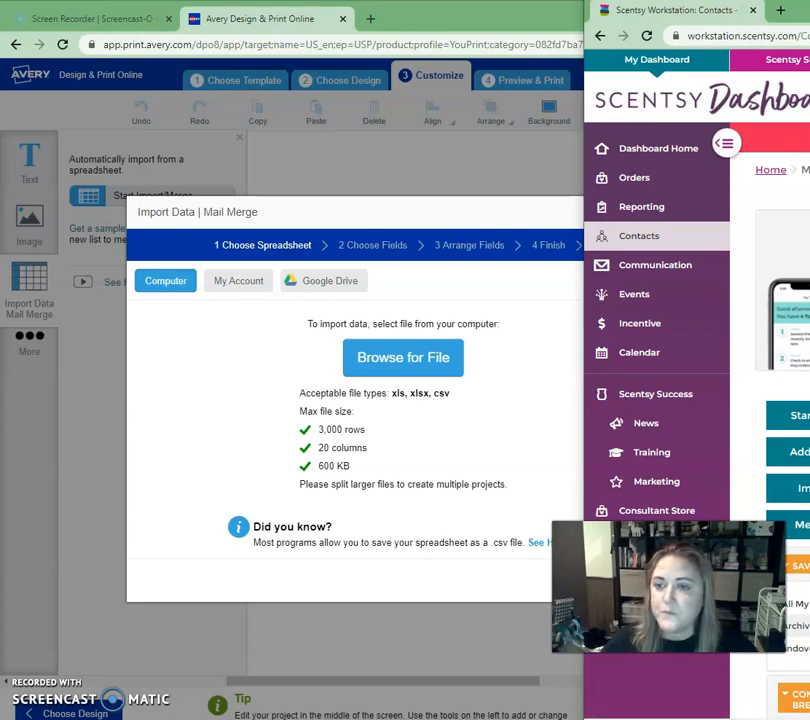
{"action": "left_click_drag", "start_coordinate": [809, 9], "coordinate": [342, 9]}
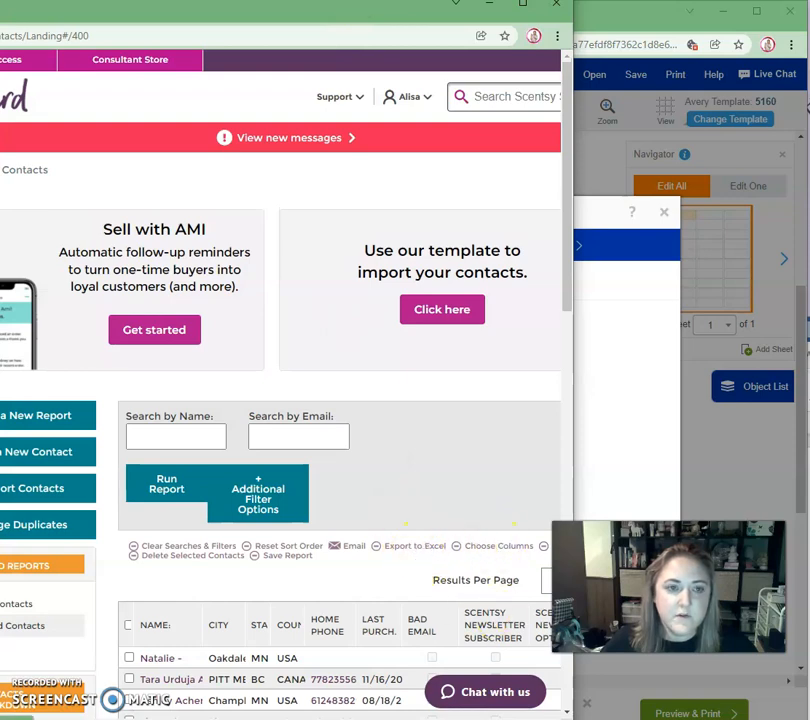
{"action": "left_click_drag", "start_coordinate": [365, 14], "coordinate": [607, 1]}
{"action": "left_click", "coordinate": [809, 2]}
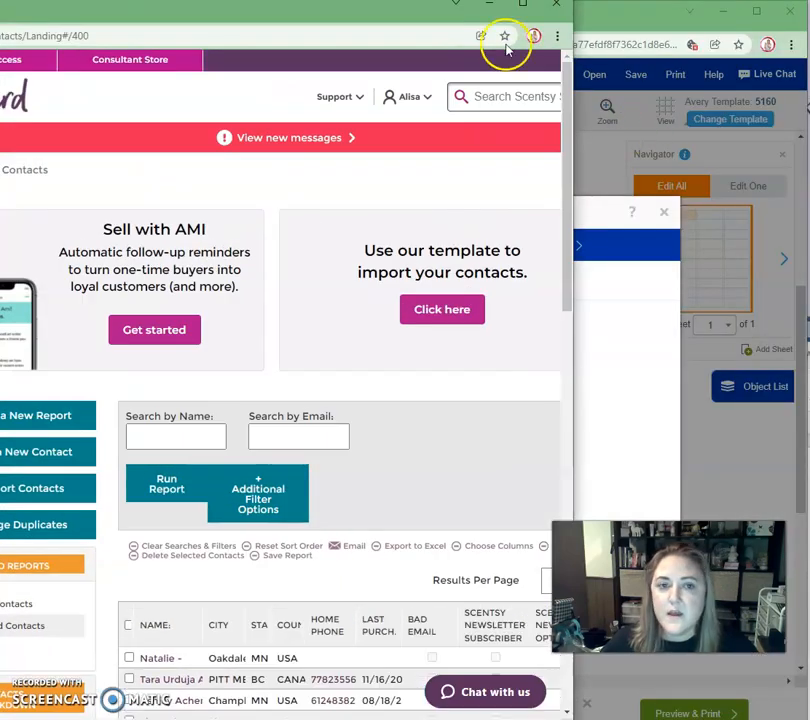
{"action": "left_click_drag", "start_coordinate": [387, 15], "coordinate": [809, 24]}
Switch back to Avery Design & Print and load the "customer top 5" spreadsheet from the Desktop into the mail merge
{"action": "left_click", "coordinate": [418, 357]}
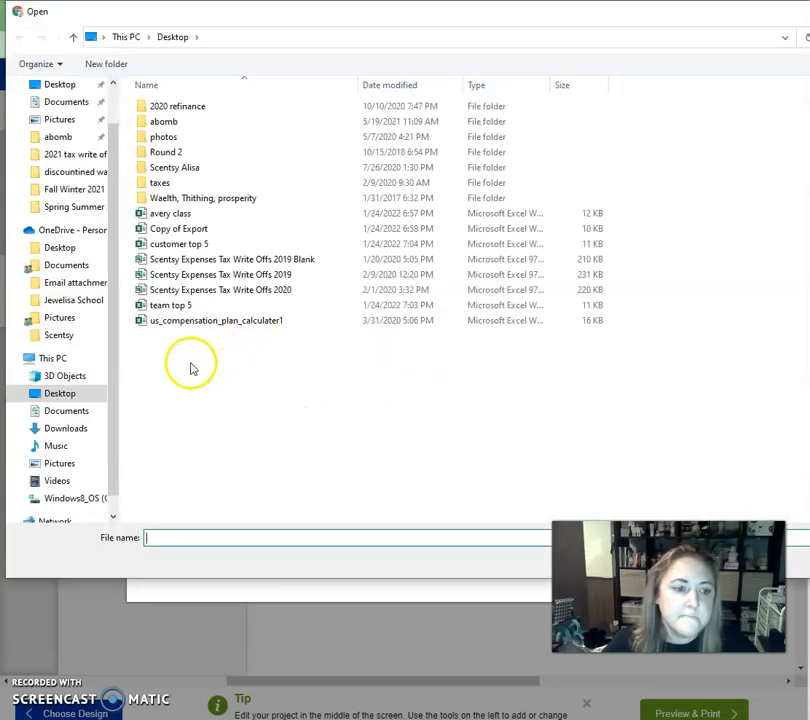
{"action": "left_click", "coordinate": [190, 245]}
{"action": "double_click", "coordinate": [190, 245]}
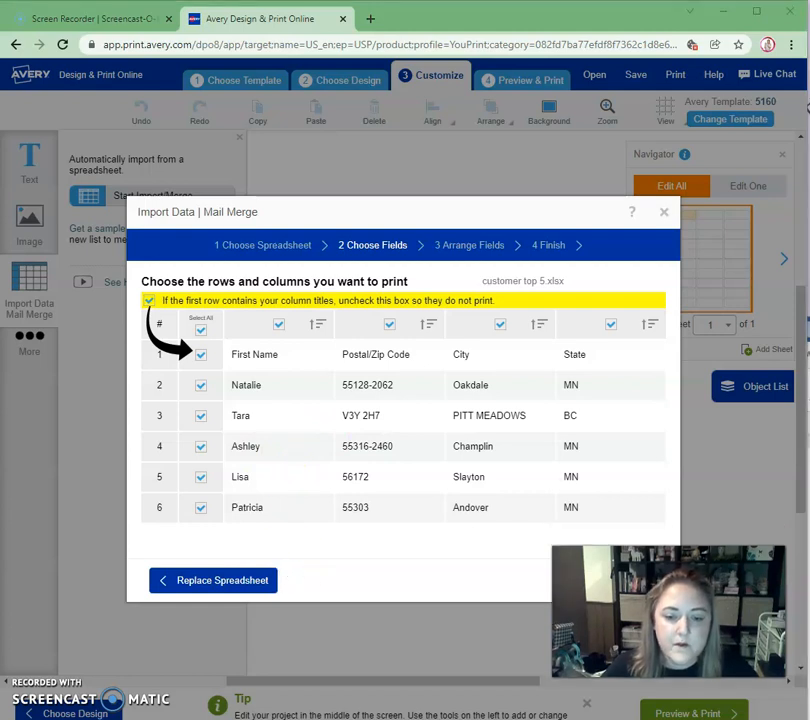
Keep all rows and columns, arrange First Name above a blank line and City State Postal/Zip Code, and finish the merge
{"action": "left_click", "coordinate": [635, 580]}
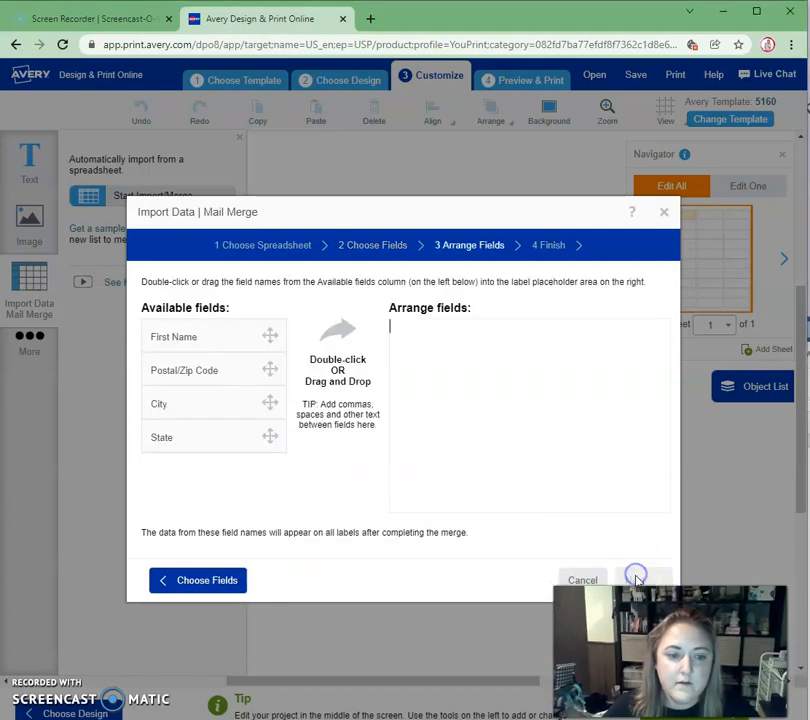
{"action": "left_click_drag", "start_coordinate": [186, 332], "coordinate": [417, 328]}
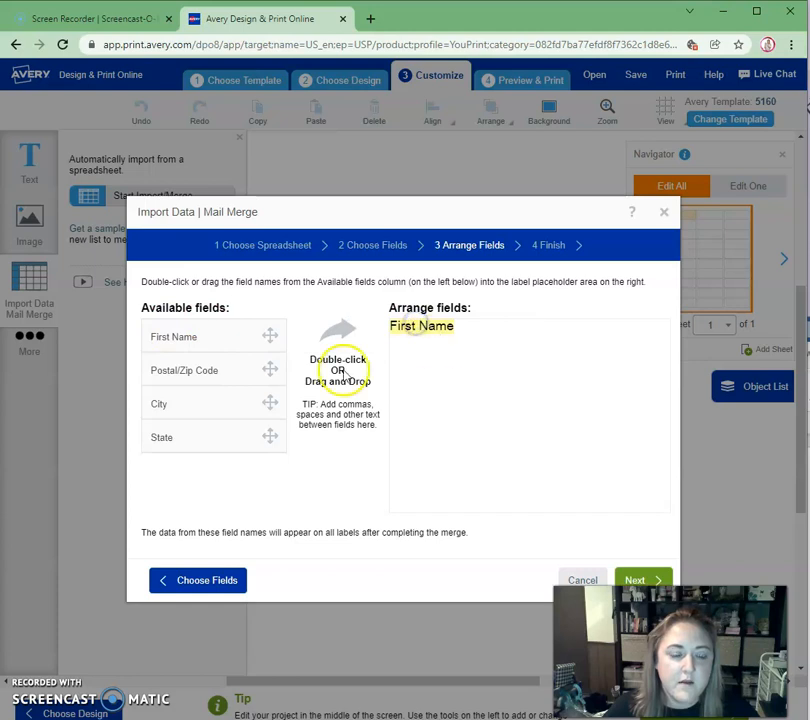
{"action": "left_click_drag", "start_coordinate": [199, 371], "coordinate": [478, 377]}
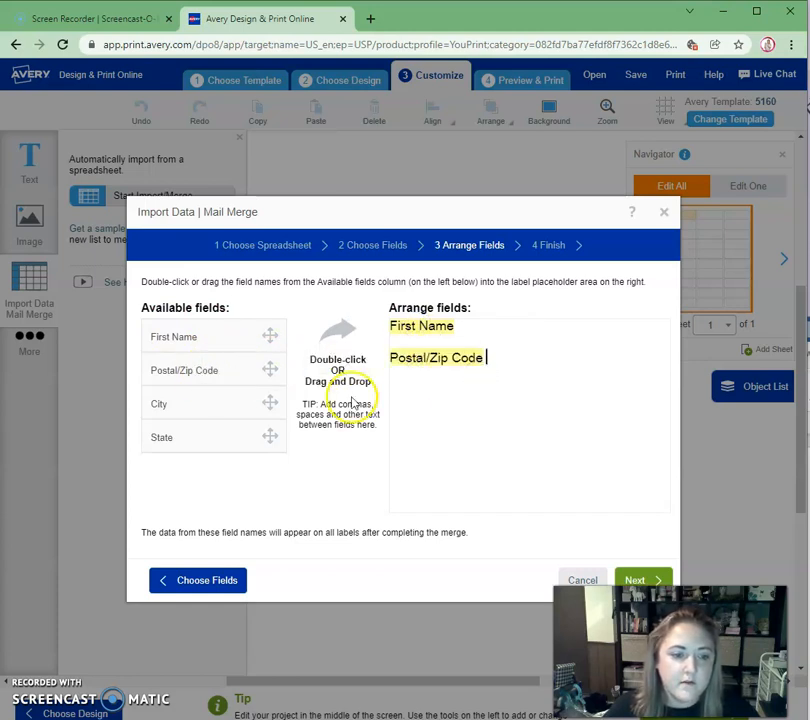
{"action": "left_click_drag", "start_coordinate": [181, 418], "coordinate": [427, 340]}
{"action": "left_click_drag", "start_coordinate": [186, 443], "coordinate": [508, 346]}
{"action": "key", "text": "Delete"}
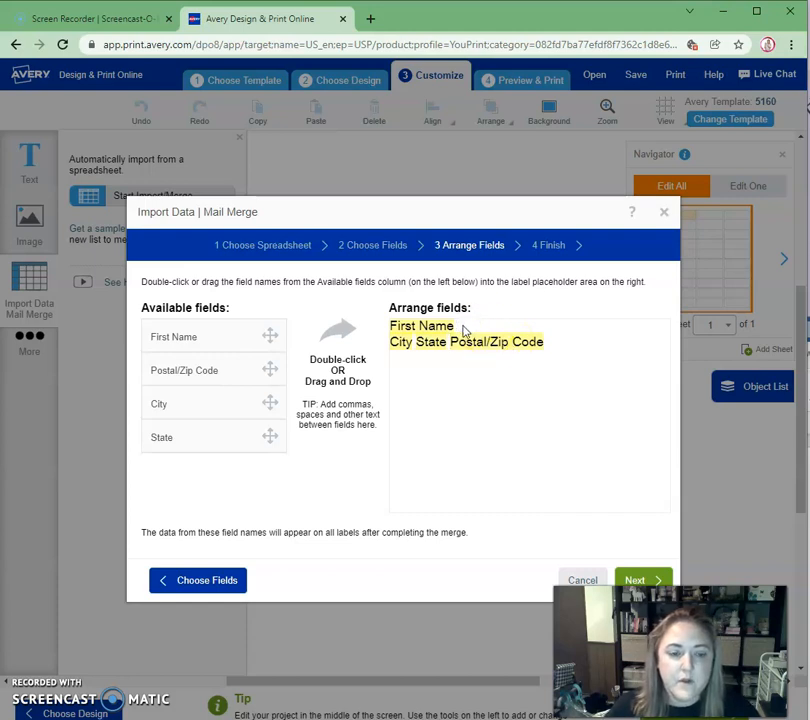
{"action": "key", "text": "Return"}
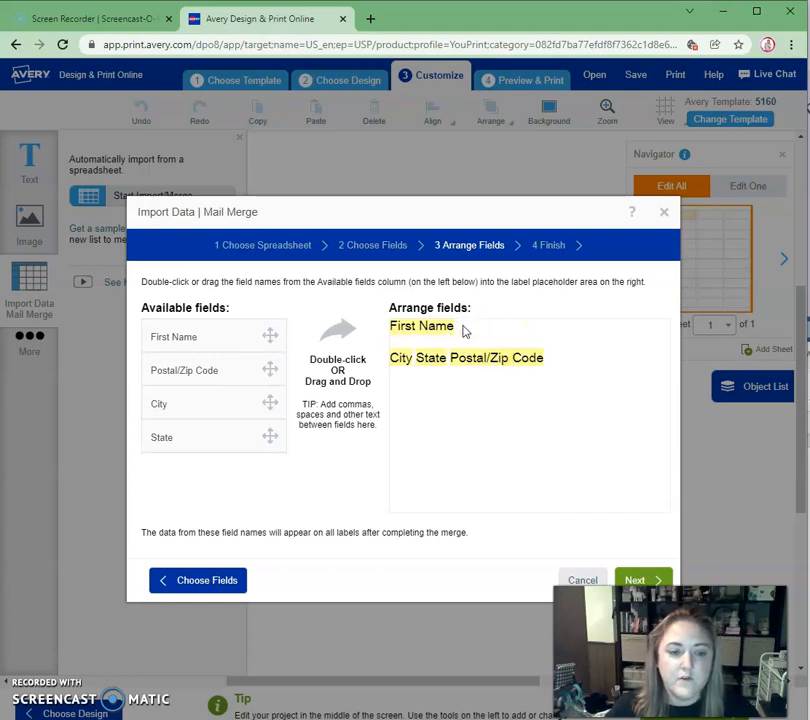
{"action": "left_click", "coordinate": [640, 570]}
{"action": "left_click", "coordinate": [635, 574]}
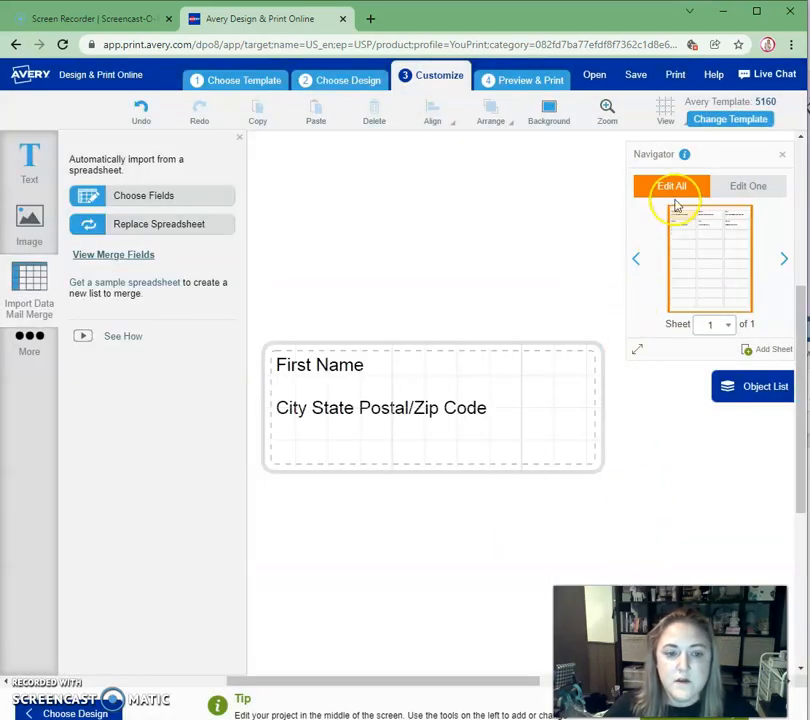
Check each merged customer label on the sheet for its name, city, state and postal code
{"action": "left_click", "coordinate": [707, 218]}
{"action": "left_click", "coordinate": [737, 215]}
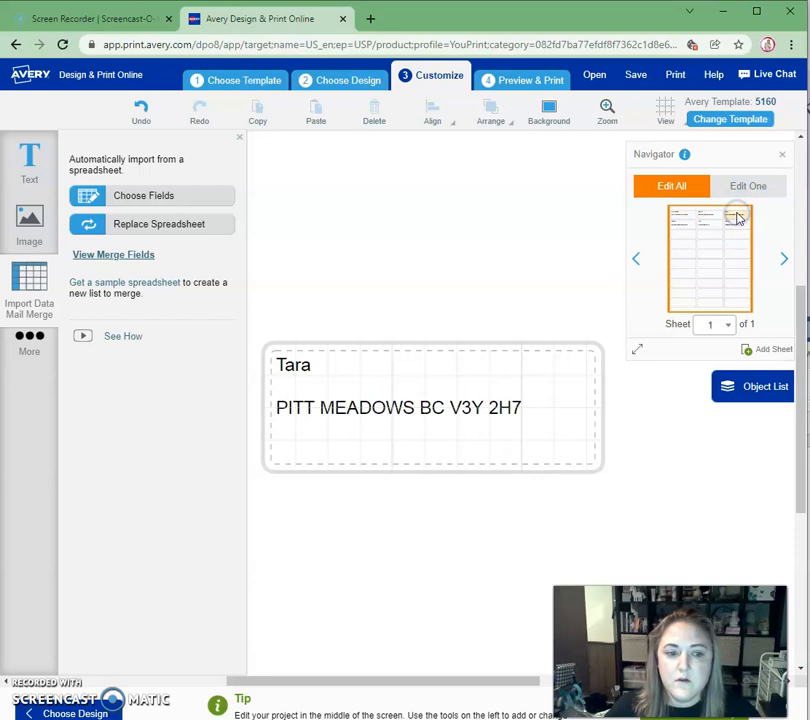
{"action": "left_click", "coordinate": [681, 225]}
{"action": "left_click", "coordinate": [711, 227]}
{"action": "left_click", "coordinate": [733, 220]}
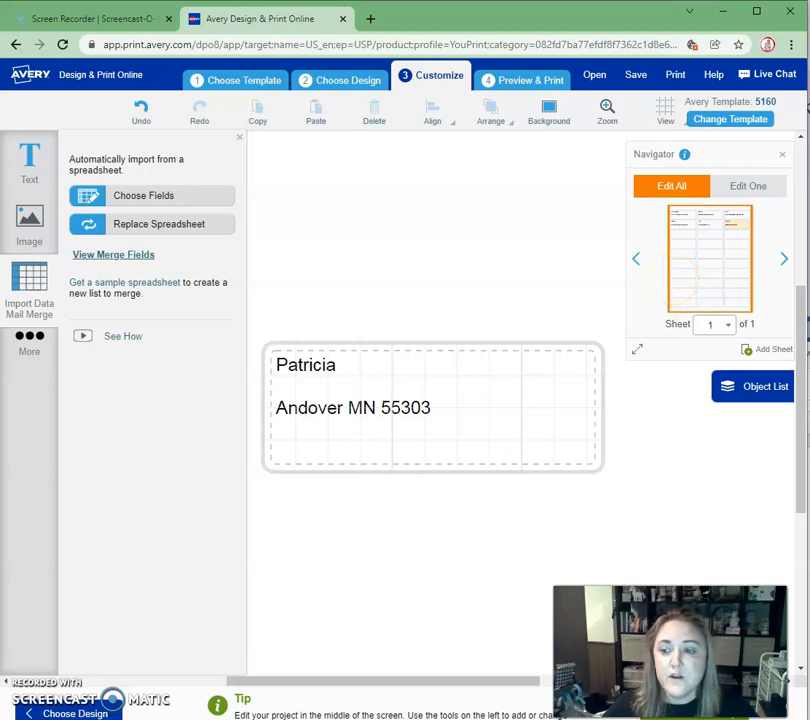
{"action": "key", "text": "alt+Tab"}
{"action": "key", "text": "alt+Tab"}
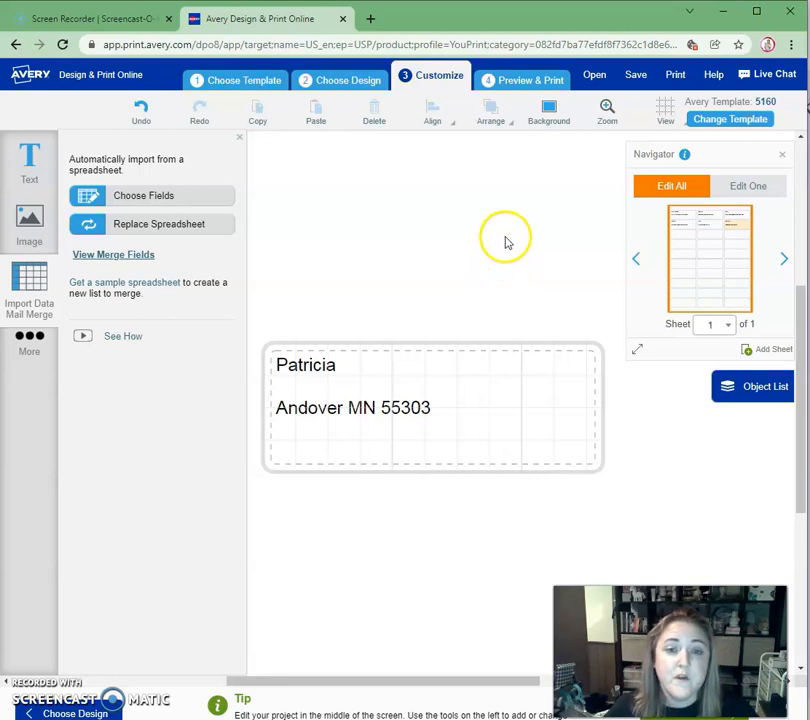
Save the project with its mail merge data to the account as Avery-30sheet-5160, and open the saved project "catalog ss 22"
{"action": "left_click", "coordinate": [597, 83]}
{"action": "left_click", "coordinate": [510, 428]}
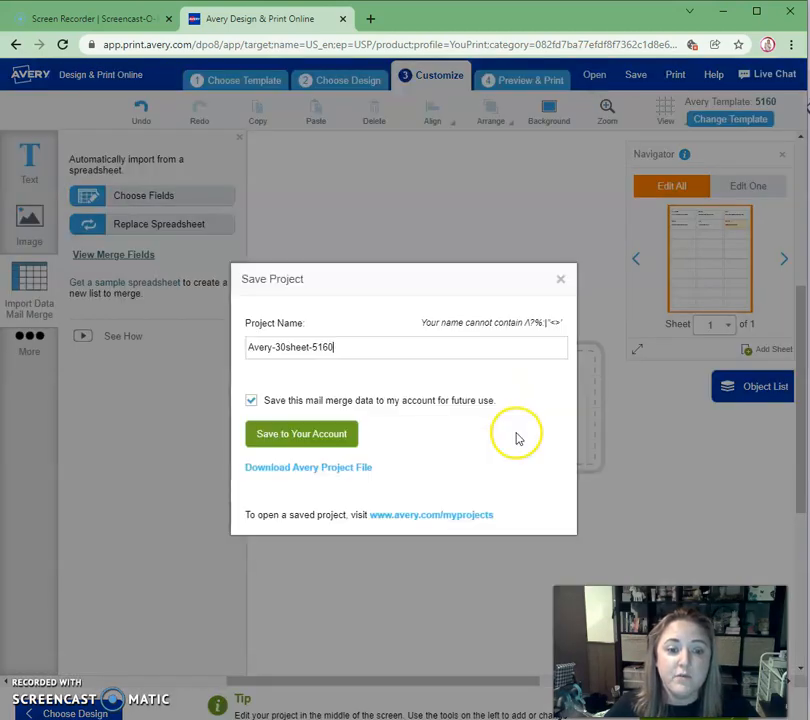
{"action": "left_click", "coordinate": [337, 434]}
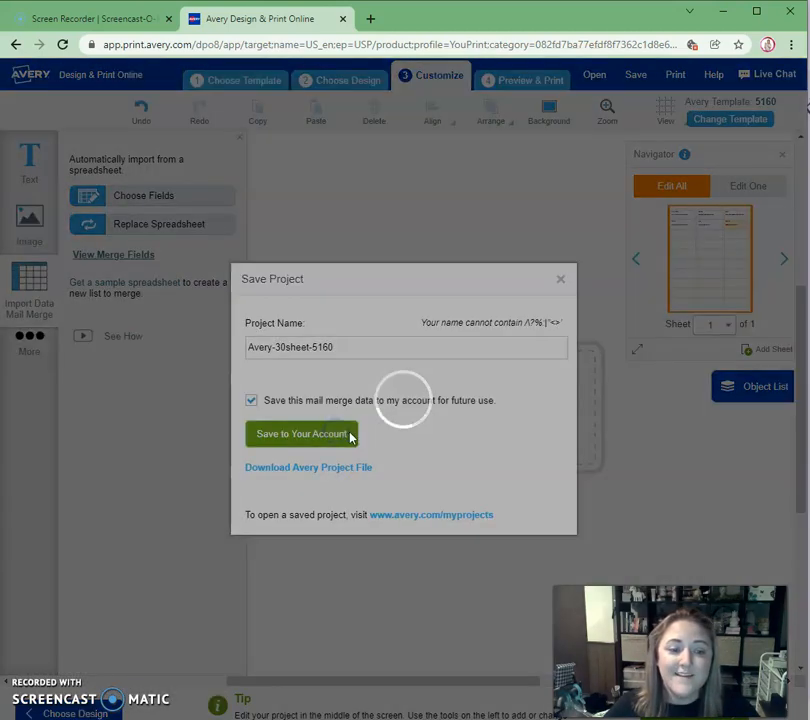
{"action": "left_click", "coordinate": [503, 454]}
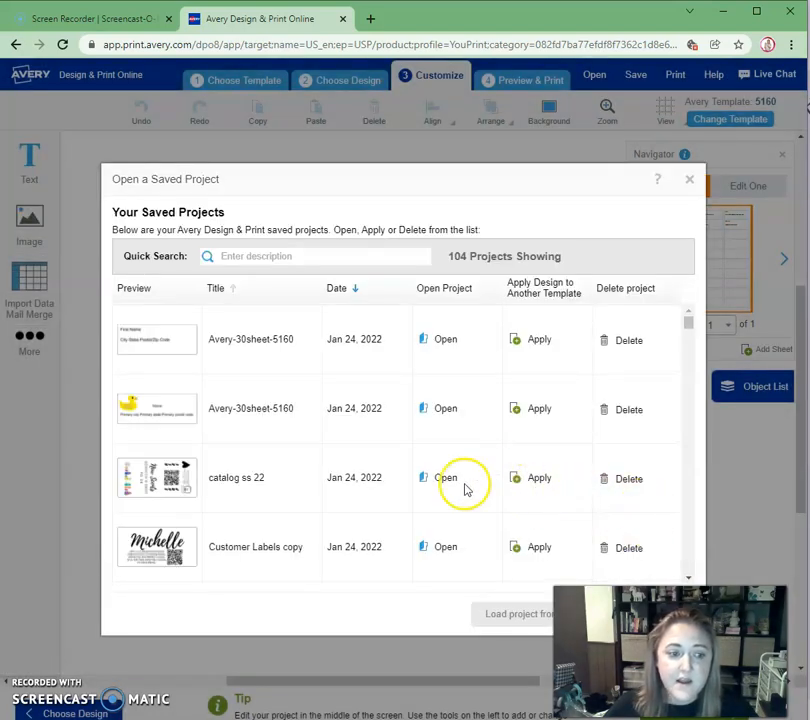
{"action": "mouse_move", "coordinate": [240, 480]}
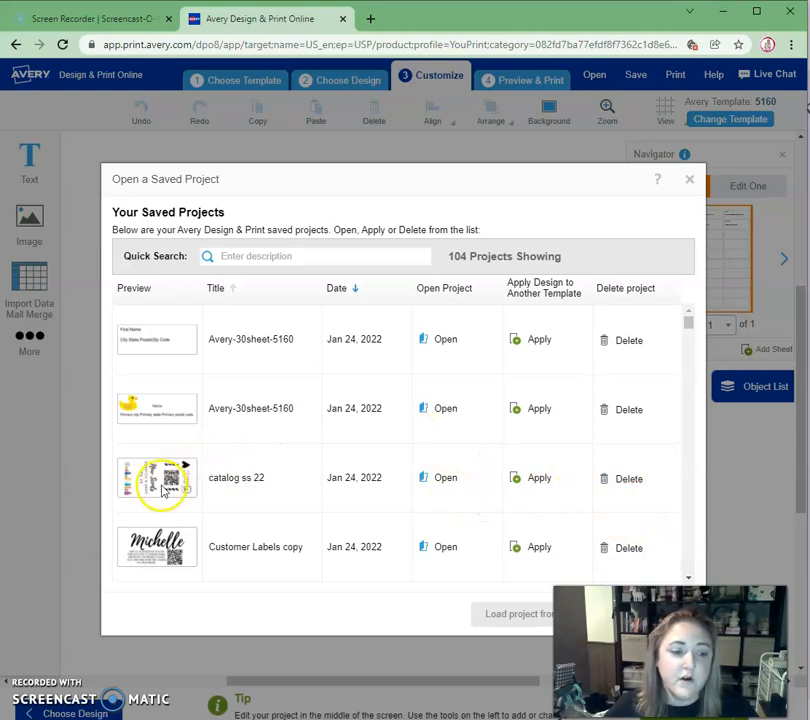
{"action": "left_click", "coordinate": [447, 484]}
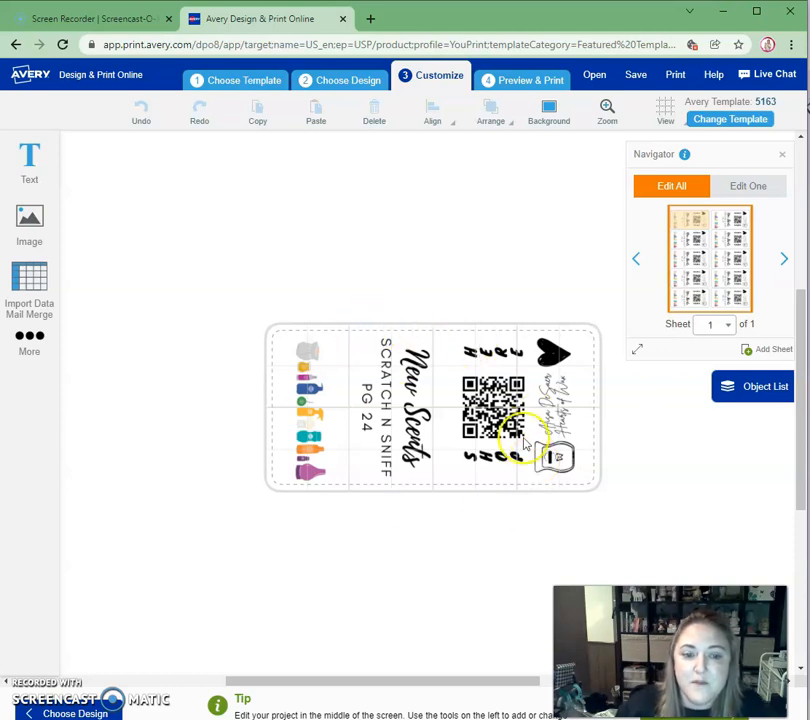
Delete the New Scents image from every label on the 5163 sheet
{"action": "left_click", "coordinate": [438, 436]}
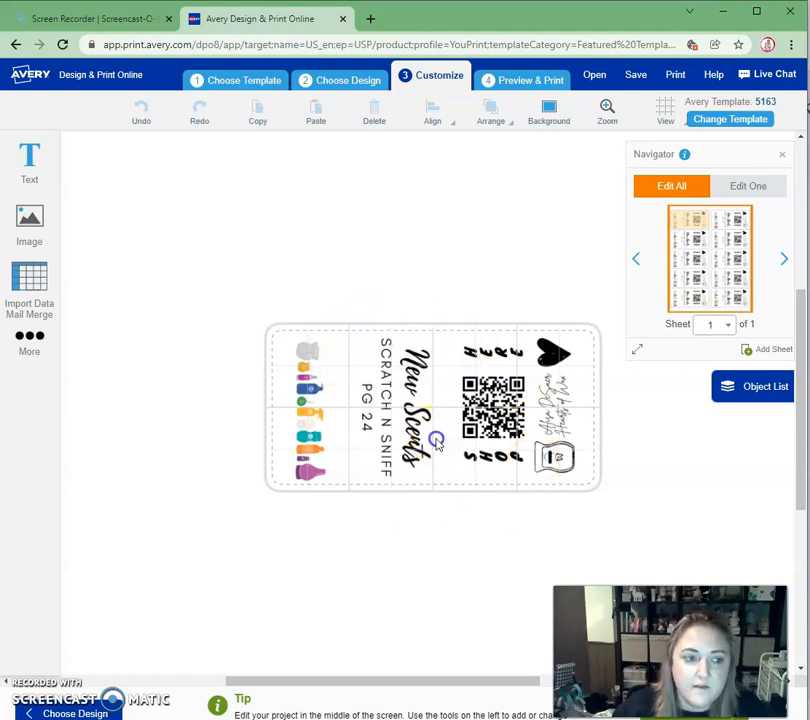
{"action": "left_click_drag", "start_coordinate": [443, 438], "coordinate": [453, 424]}
{"action": "key", "text": "Delete"}
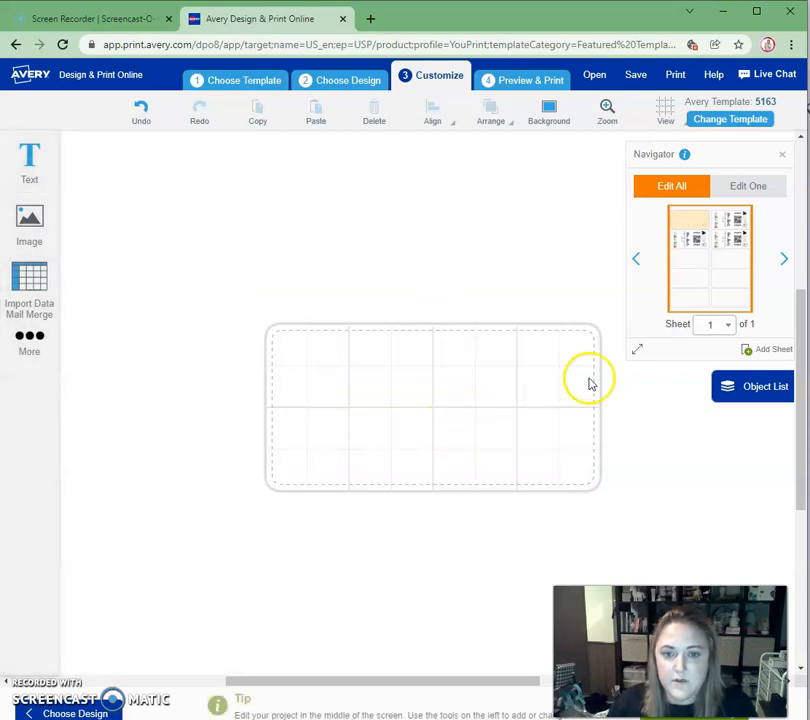
{"action": "left_click", "coordinate": [696, 246]}
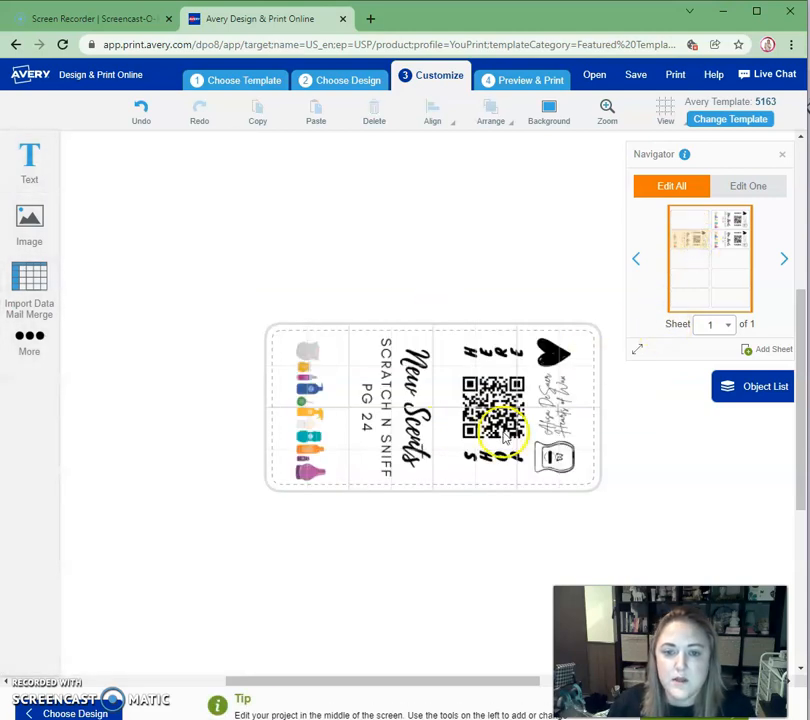
{"action": "left_click", "coordinate": [725, 237]}
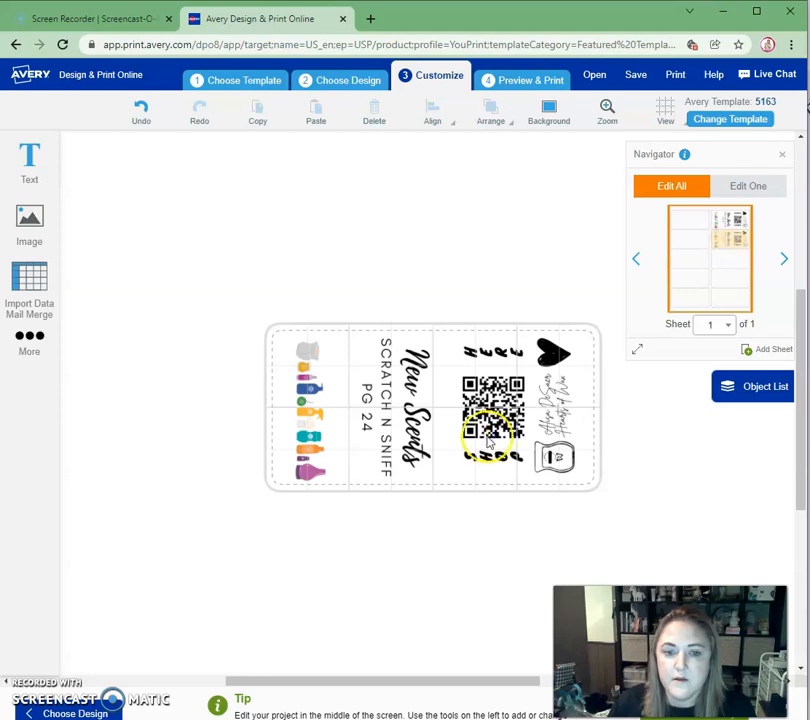
{"action": "left_click", "coordinate": [694, 235]}
{"action": "left_click", "coordinate": [732, 221]}
{"action": "left_click", "coordinate": [572, 387]}
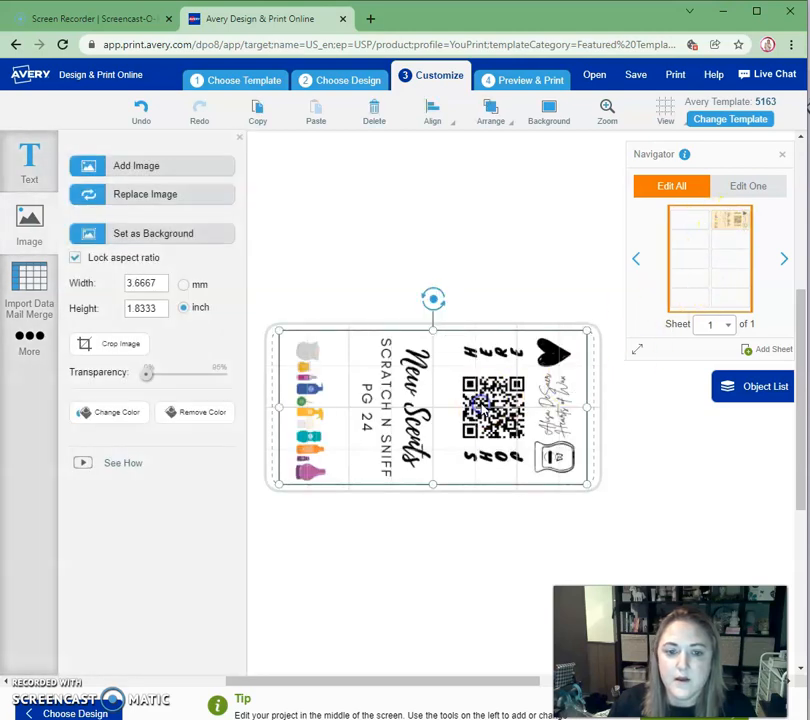
{"action": "key", "text": "Delete"}
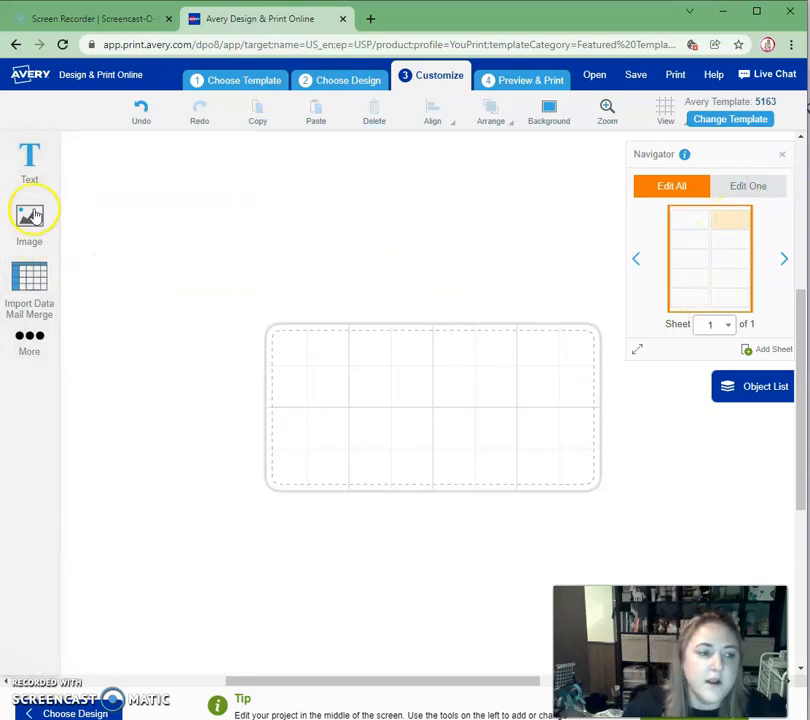
Add the "Copy of Bright Gradient Lettering Rainbow" image from the computer's Scentsy > Catalog Materials > Spring Summer 2022 folder to all labels
{"action": "left_click", "coordinate": [32, 225]}
{"action": "left_click", "coordinate": [143, 164]}
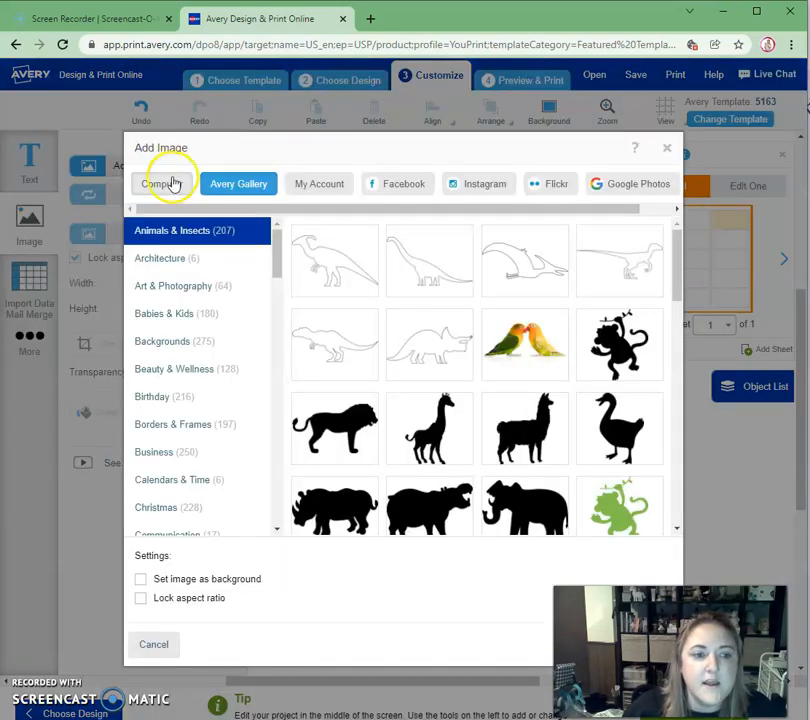
{"action": "left_click", "coordinate": [160, 185]}
{"action": "left_click", "coordinate": [404, 359]}
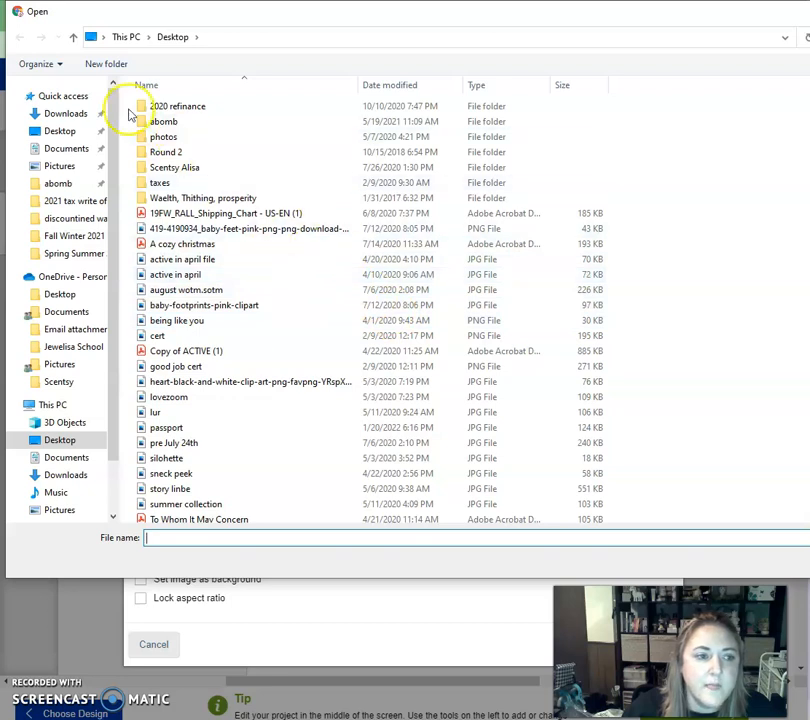
{"action": "left_click", "coordinate": [82, 380]}
{"action": "scroll", "coordinate": [183, 225], "scroll_direction": "down", "scroll_amount": 9}
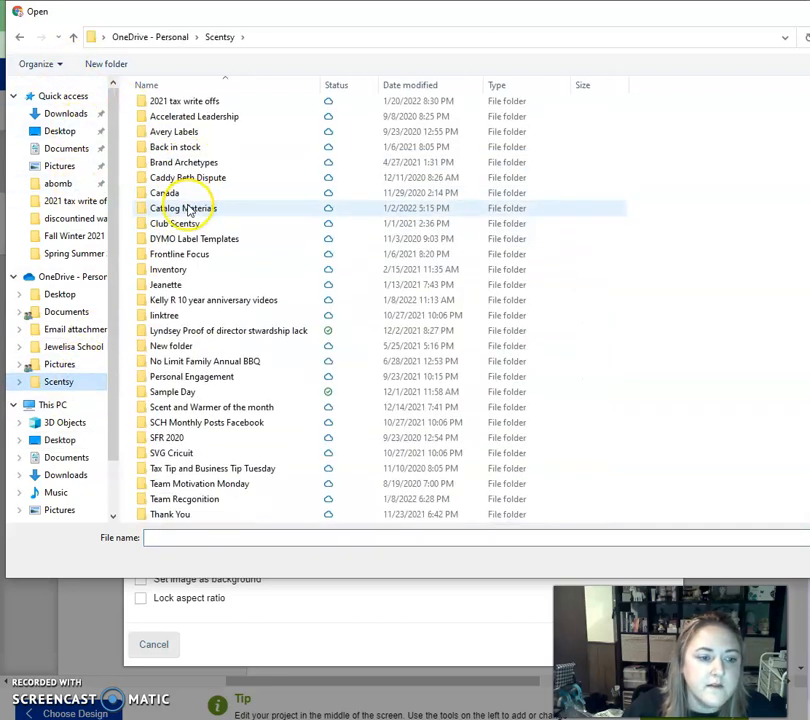
{"action": "double_click", "coordinate": [172, 150]}
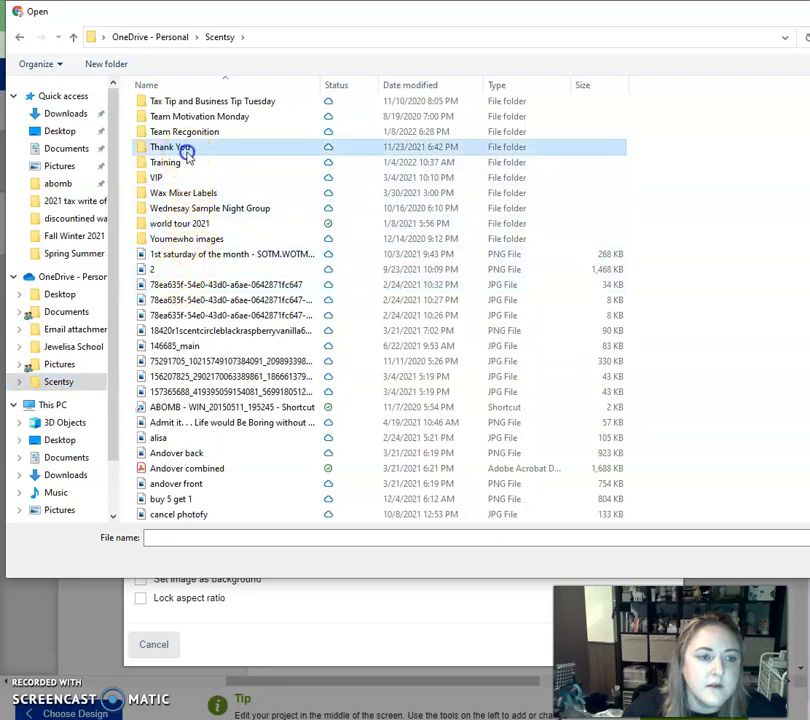
{"action": "left_click", "coordinate": [73, 37]}
{"action": "scroll", "coordinate": [148, 270], "scroll_direction": "up", "scroll_amount": 1}
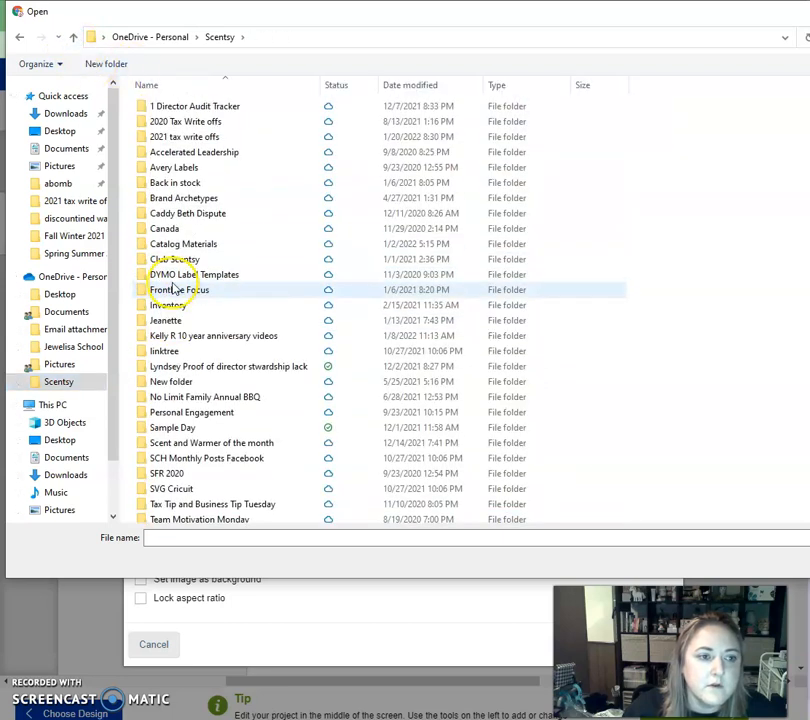
{"action": "double_click", "coordinate": [187, 243]}
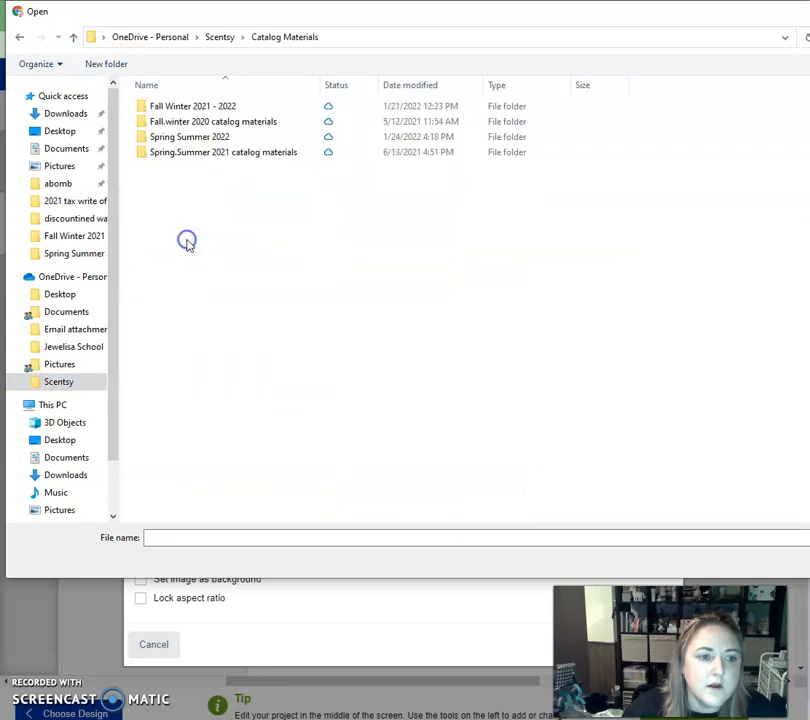
{"action": "double_click", "coordinate": [177, 139]}
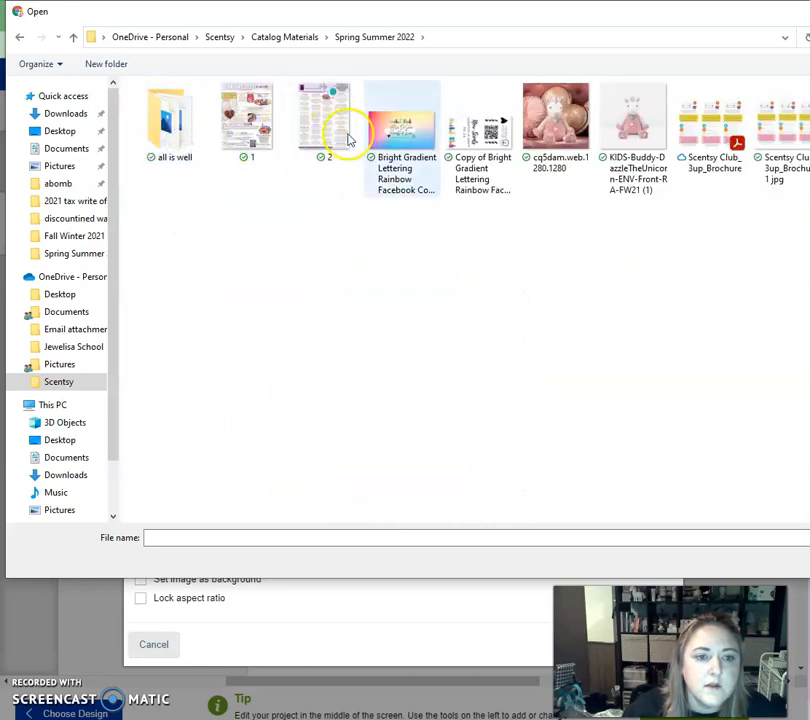
{"action": "double_click", "coordinate": [485, 130]}
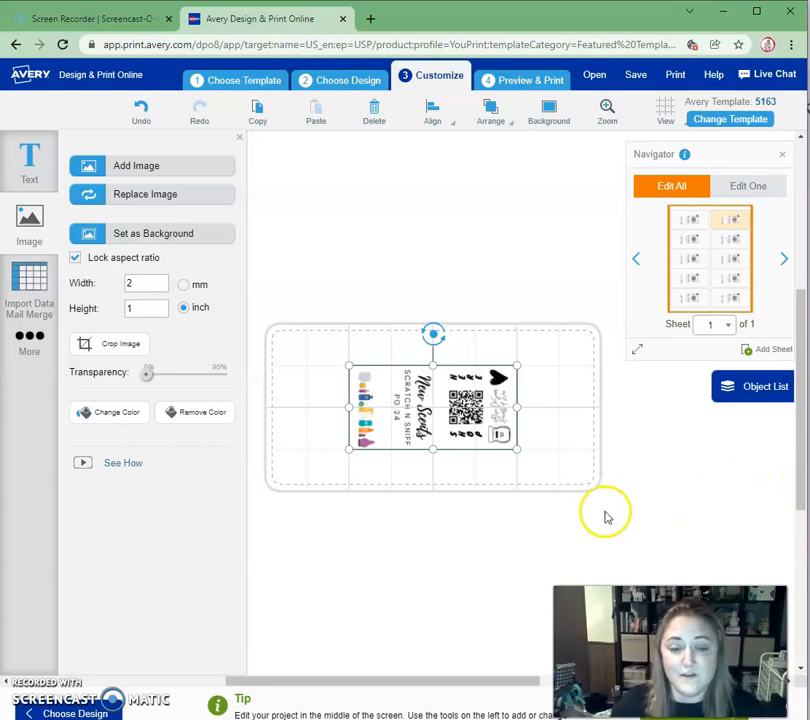
Enlarge the added image to about 3.67 by 1.83 inches and center it within the label's safety area
{"action": "left_click_drag", "start_coordinate": [428, 400], "coordinate": [359, 374]}
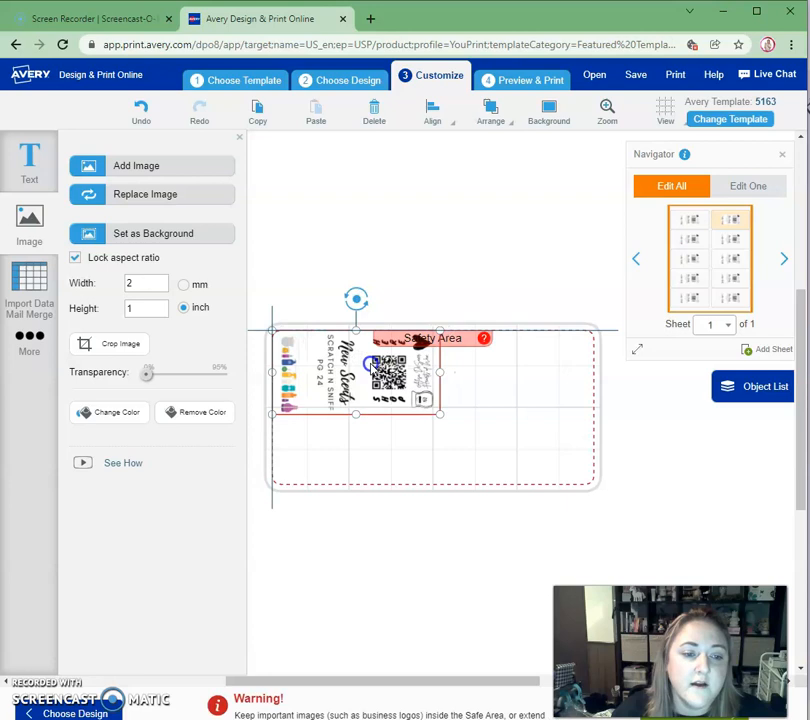
{"action": "left_click_drag", "start_coordinate": [439, 420], "coordinate": [581, 467]}
{"action": "mouse_move", "coordinate": [472, 413]}
{"action": "left_mouse_down"}
{"action": "mouse_move", "coordinate": [481, 416]}
{"action": "mouse_move", "coordinate": [474, 412]}
{"action": "left_mouse_up"}
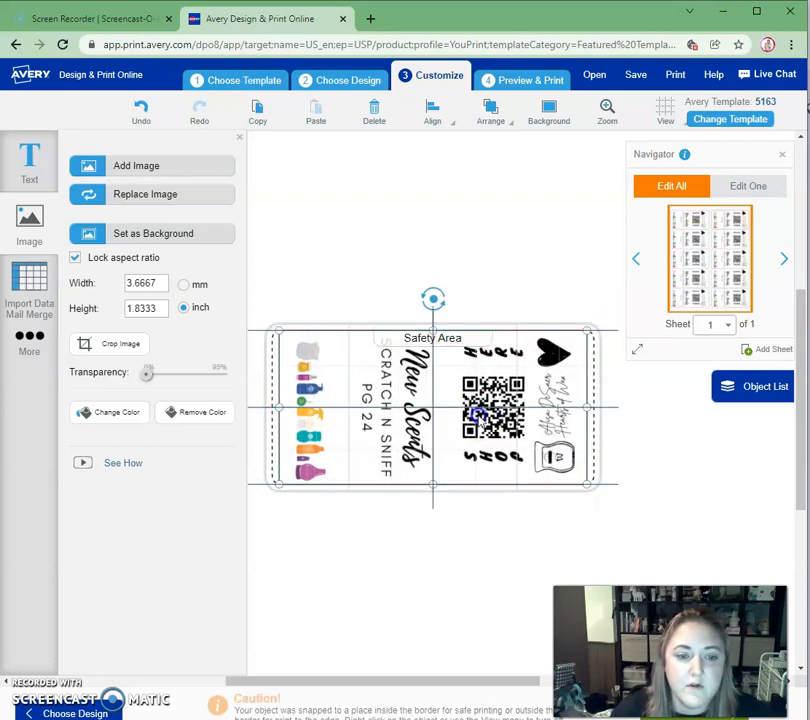
{"action": "left_click", "coordinate": [682, 456]}
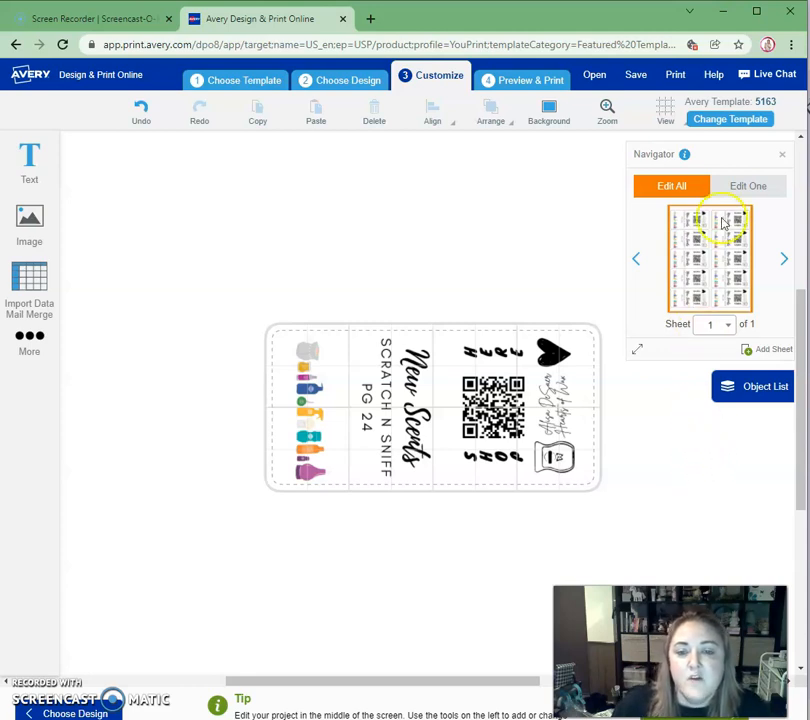
Switch to editing single labels and delete the image from labels 9, 10, 8 and 7
{"action": "left_click", "coordinate": [761, 184]}
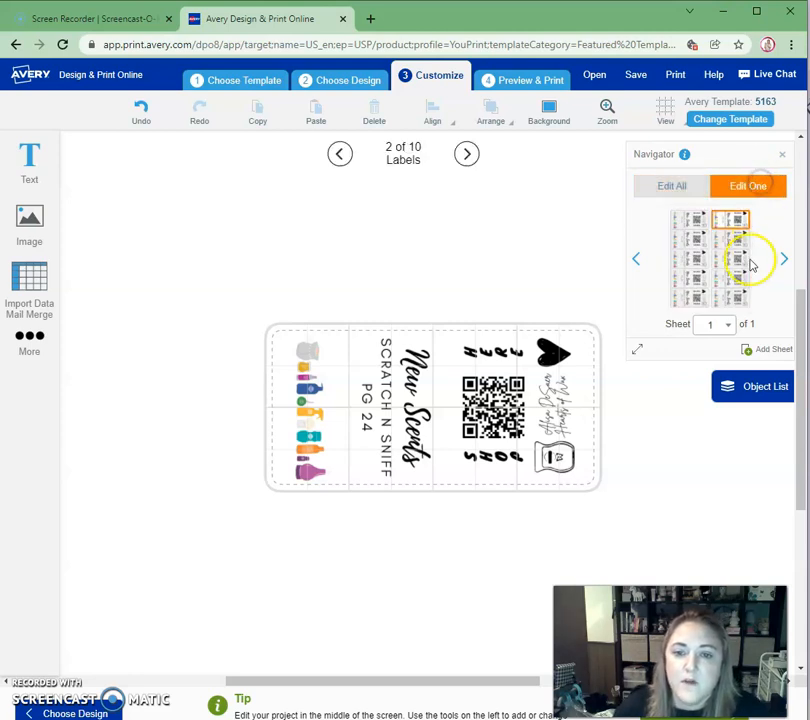
{"action": "left_click", "coordinate": [500, 380]}
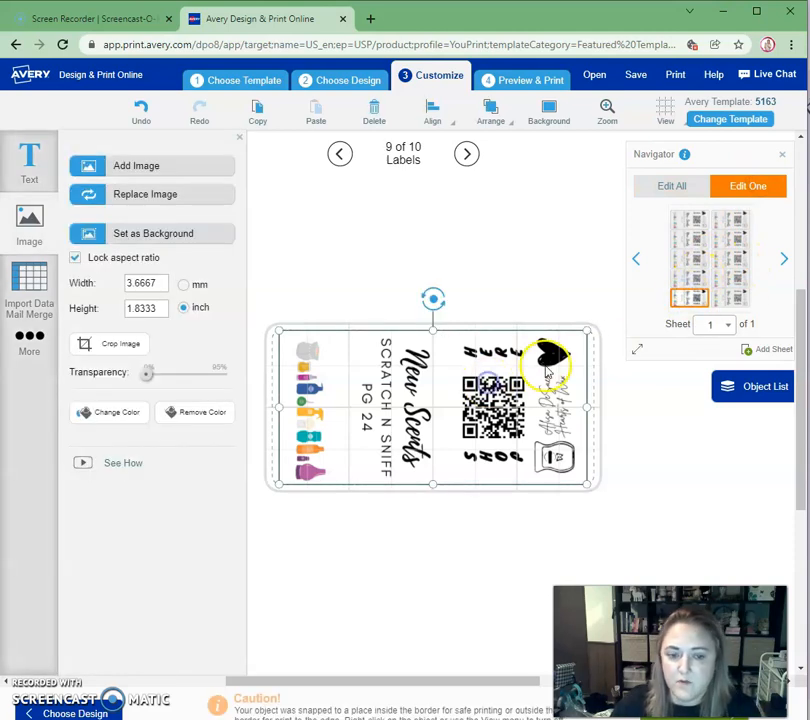
{"action": "key", "text": "Delete"}
{"action": "left_click", "coordinate": [731, 297]}
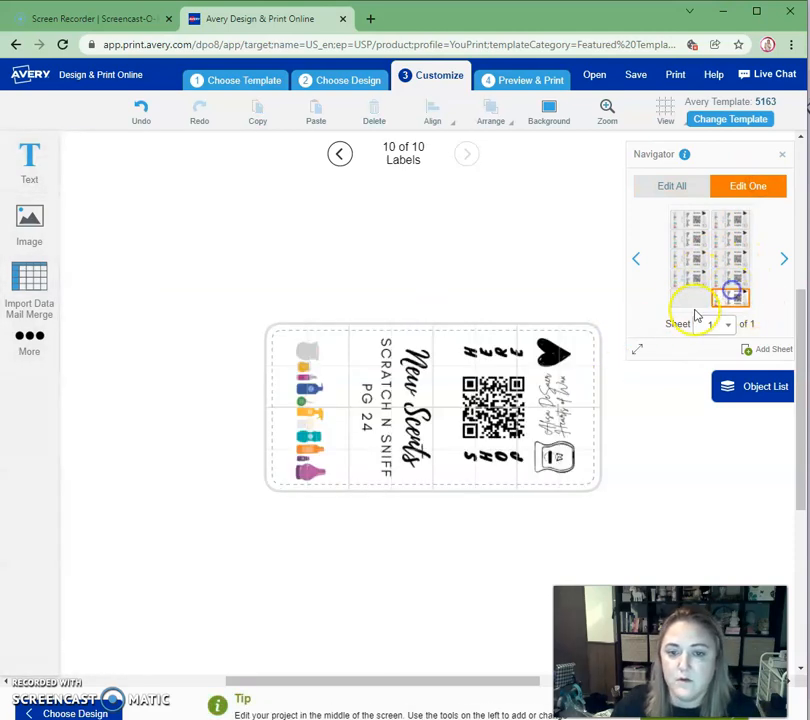
{"action": "left_click", "coordinate": [457, 382]}
{"action": "key", "text": "Delete"}
{"action": "left_click", "coordinate": [731, 280]}
{"action": "left_click", "coordinate": [419, 343]}
{"action": "key", "text": "Delete"}
{"action": "left_click", "coordinate": [694, 270]}
{"action": "left_click", "coordinate": [462, 378]}
{"action": "key", "text": "Delete"}
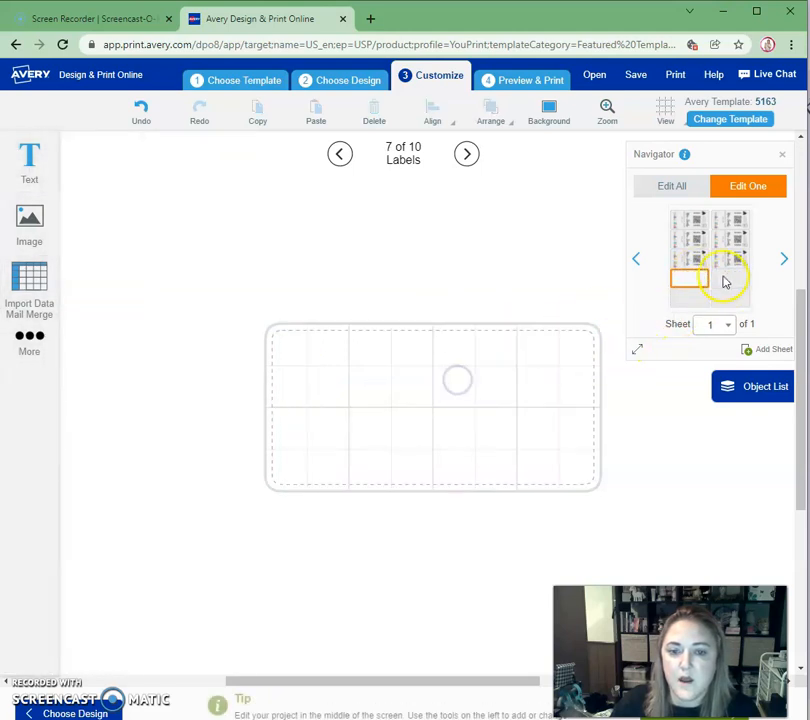
Delete the image from label 6 and return to editing all labels
{"action": "left_click", "coordinate": [742, 262]}
{"action": "left_click", "coordinate": [480, 395]}
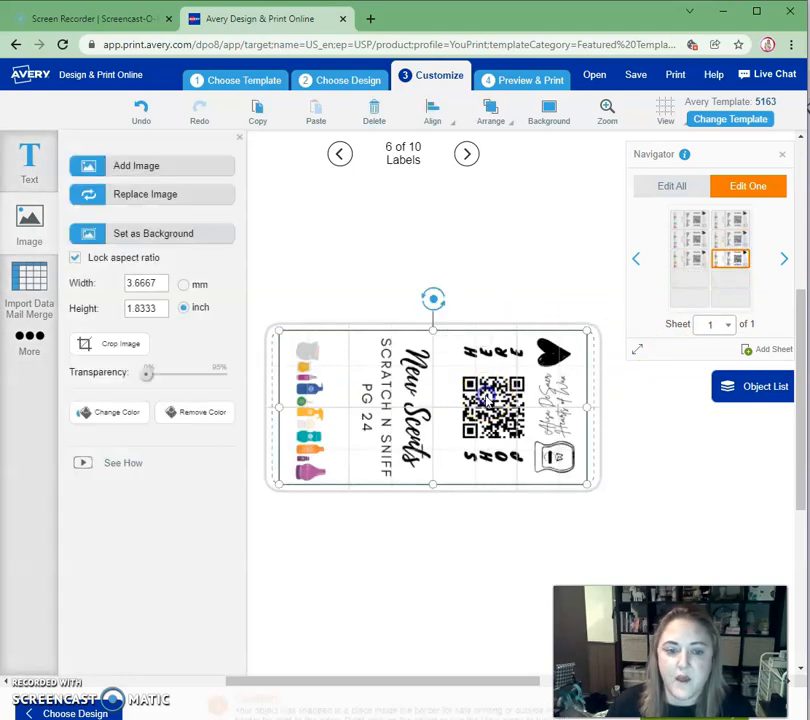
{"action": "key", "text": "Delete"}
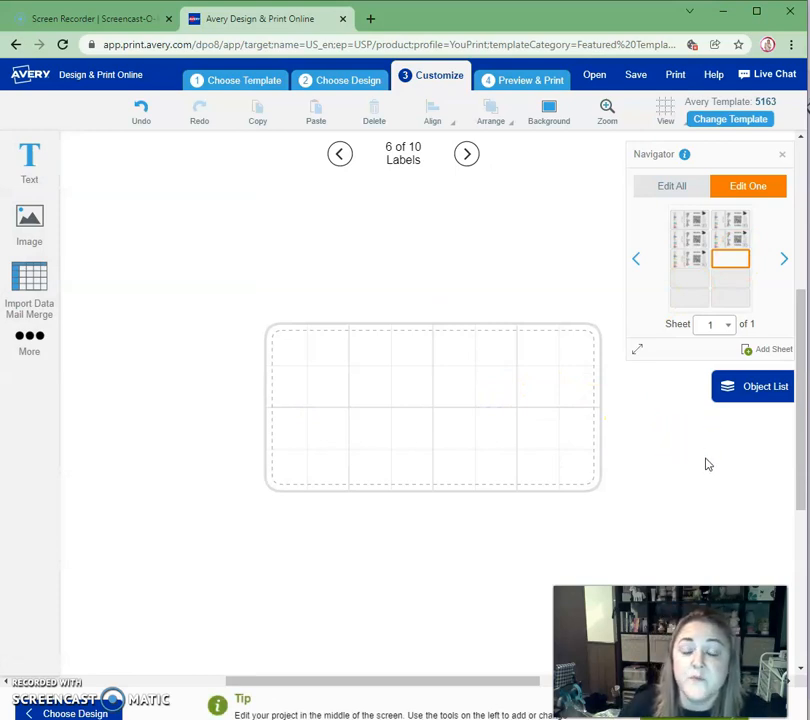
{"action": "left_click", "coordinate": [684, 190]}
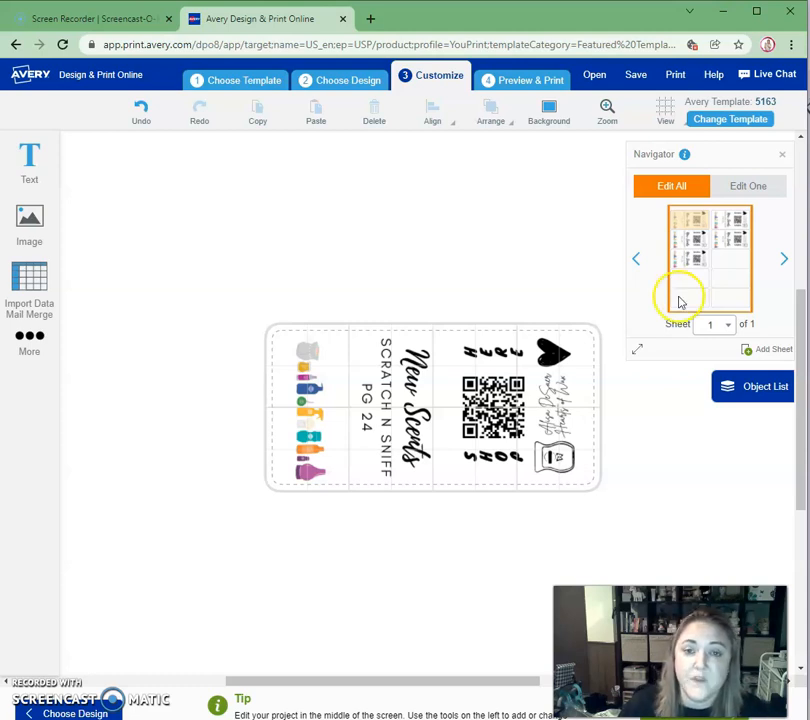
Request the saved projects and save the current design to the account as "catalog ss 22"
{"action": "left_click", "coordinate": [594, 76]}
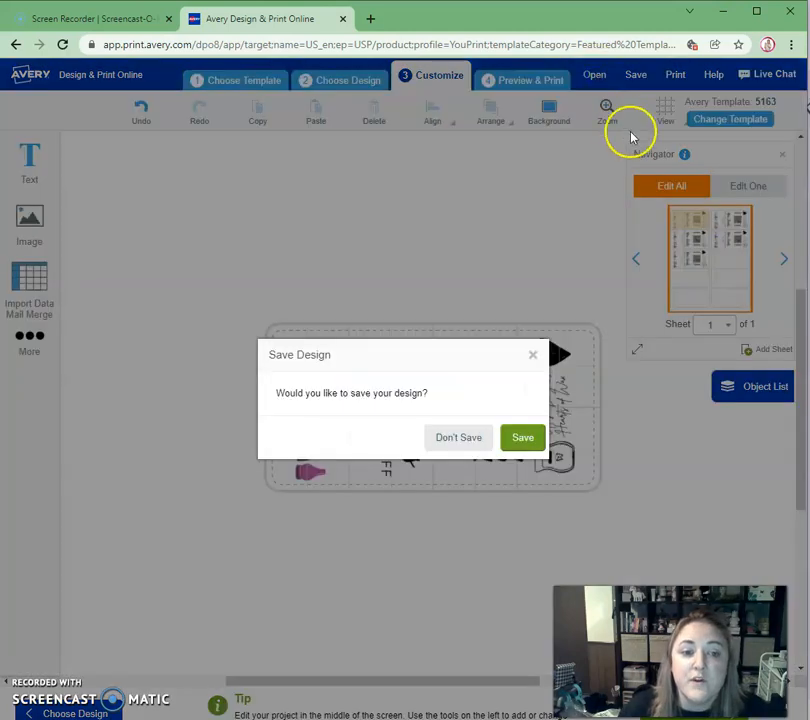
{"action": "left_click", "coordinate": [518, 440]}
{"action": "left_click", "coordinate": [323, 425]}
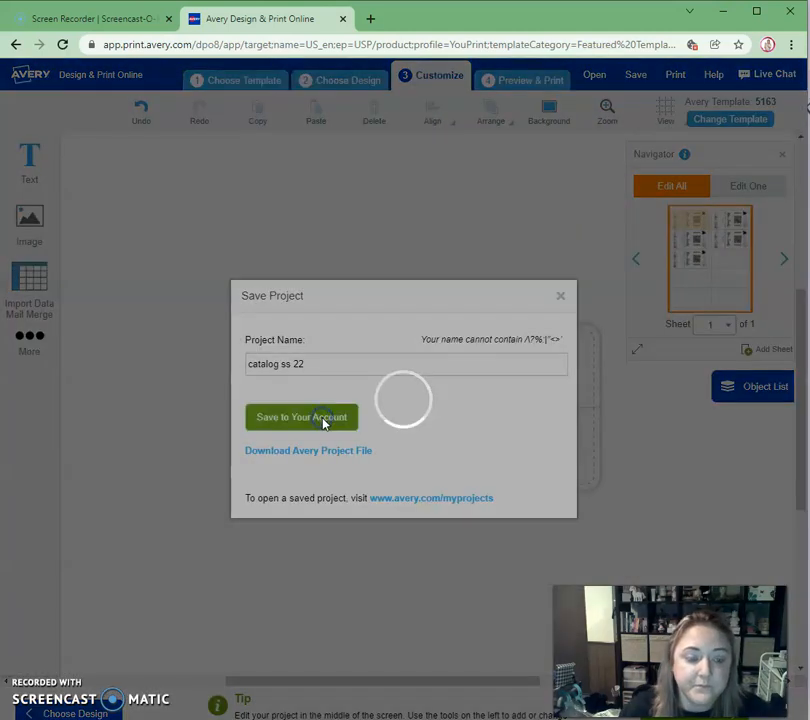
{"action": "left_click", "coordinate": [535, 455]}
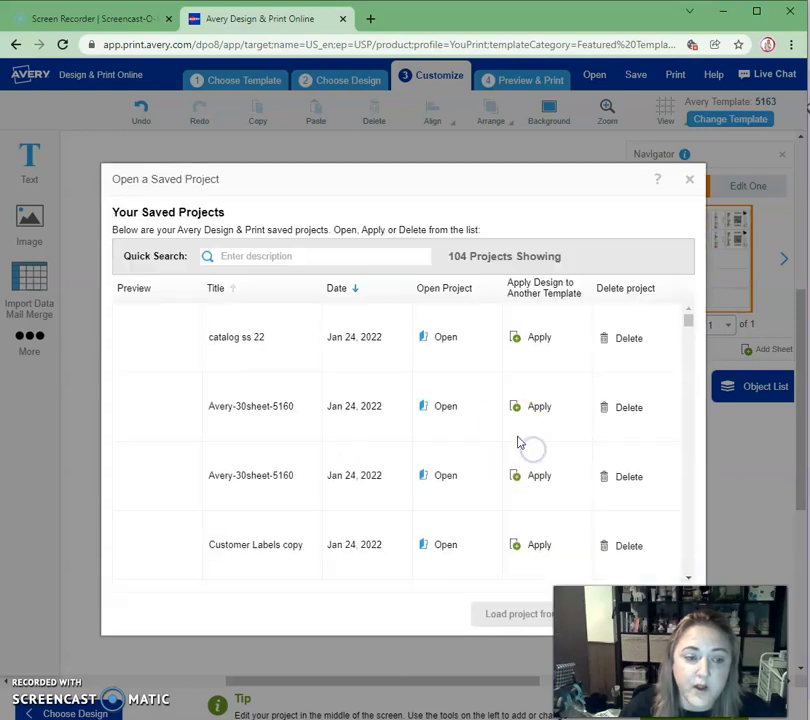
Browse the list of saved label projects from newest to older ones, and close it without opening any
{"action": "scroll", "coordinate": [503, 414], "scroll_direction": "down", "scroll_amount": 3}
{"action": "scroll", "coordinate": [503, 415], "scroll_direction": "down", "scroll_amount": 7}
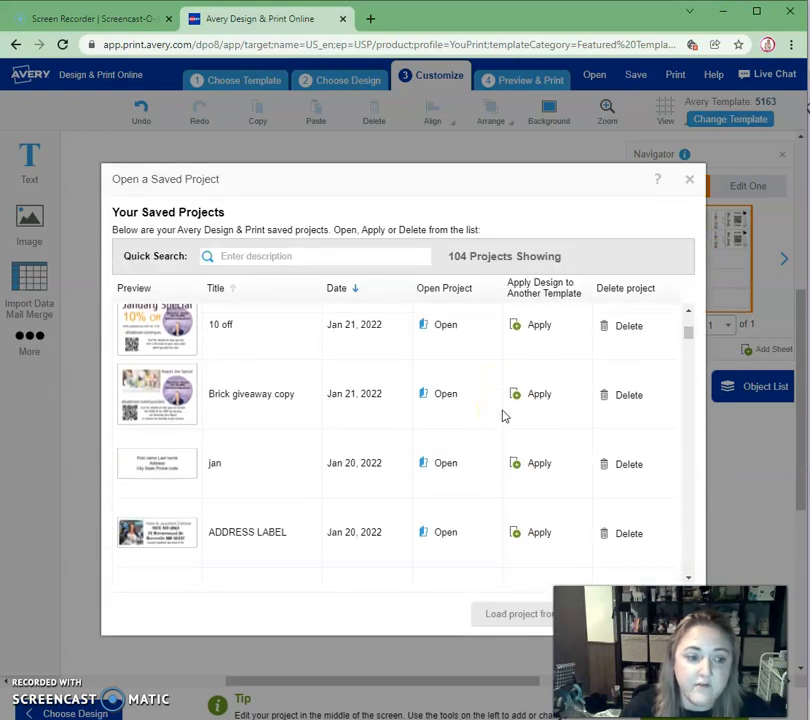
{"action": "scroll", "coordinate": [503, 416], "scroll_direction": "down", "scroll_amount": 7}
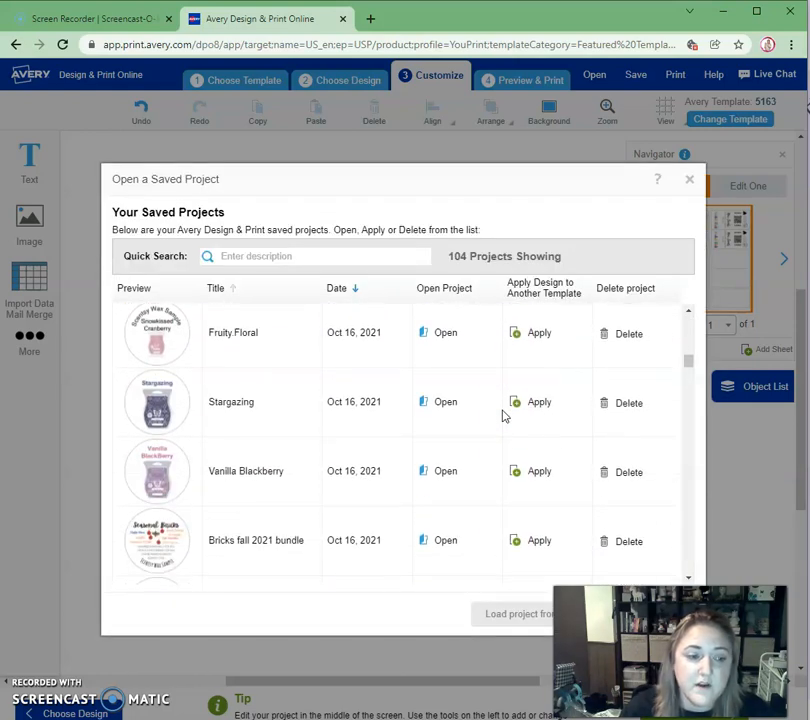
{"action": "scroll", "coordinate": [503, 416], "scroll_direction": "down", "scroll_amount": 2}
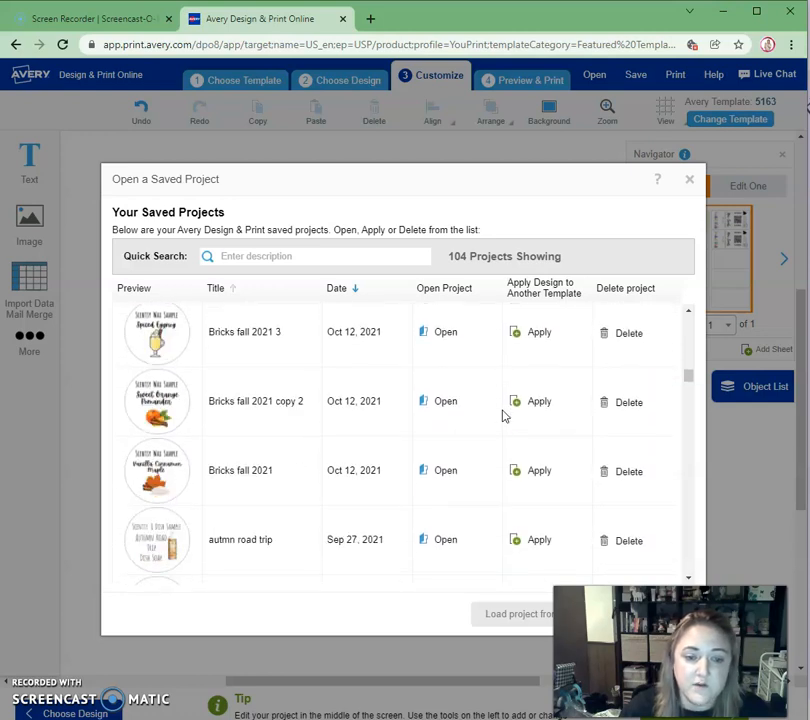
{"action": "scroll", "coordinate": [503, 416], "scroll_direction": "down", "scroll_amount": 3}
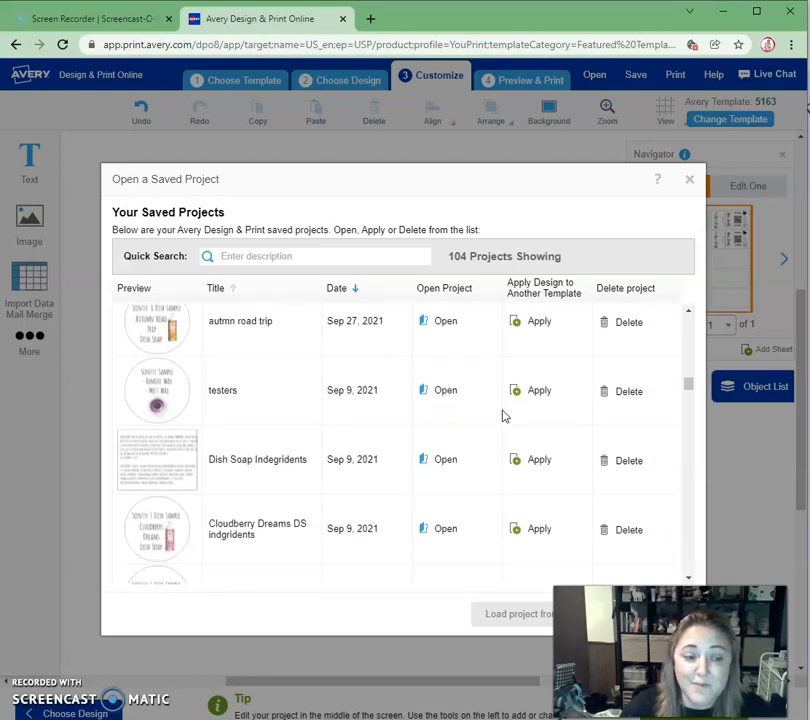
{"action": "scroll", "coordinate": [503, 416], "scroll_direction": "down", "scroll_amount": 1}
{"action": "left_click", "coordinate": [500, 453]}
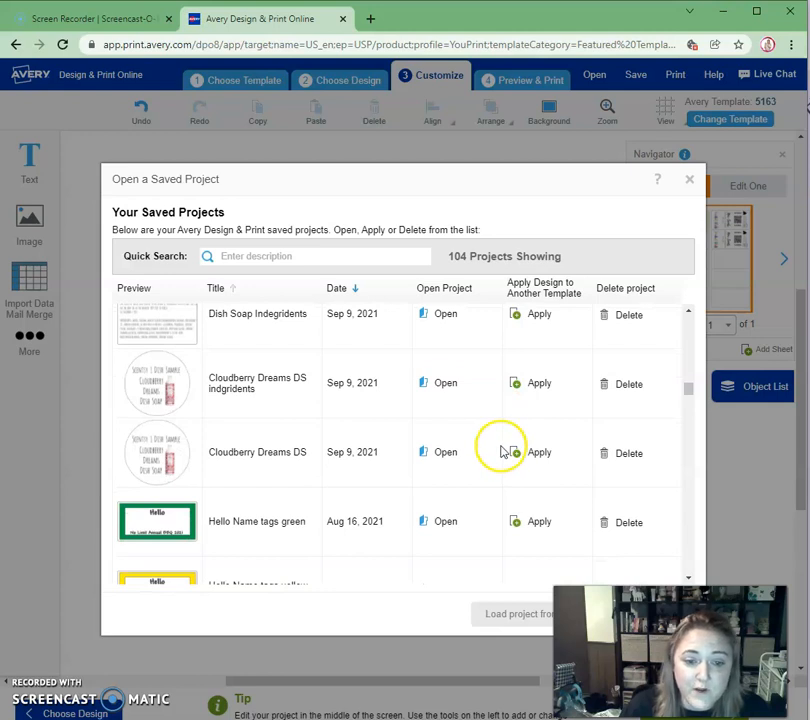
{"action": "scroll", "coordinate": [503, 452], "scroll_direction": "down", "scroll_amount": 10}
{"action": "scroll", "coordinate": [497, 466], "scroll_direction": "down", "scroll_amount": 10}
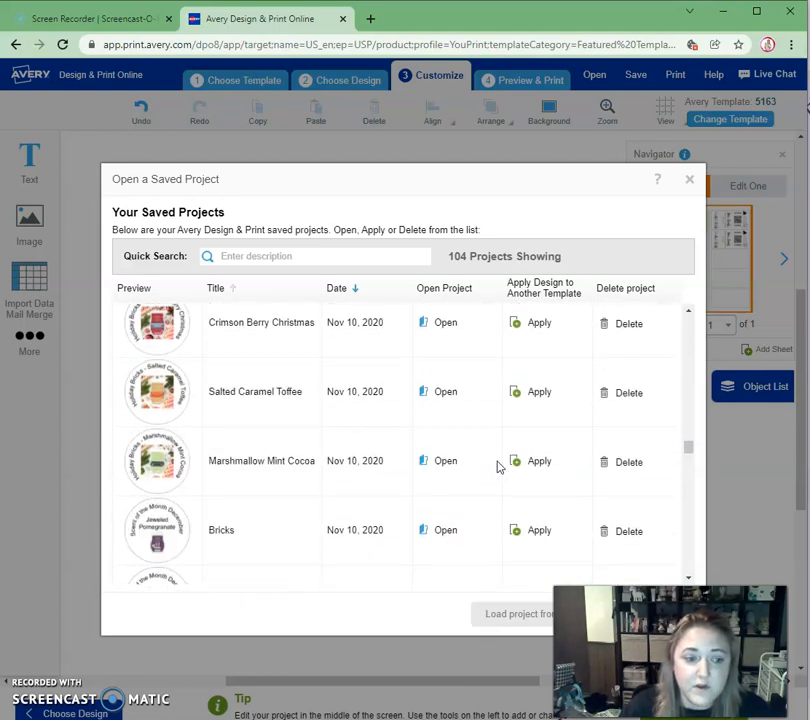
{"action": "scroll", "coordinate": [499, 466], "scroll_direction": "down", "scroll_amount": 5}
{"action": "scroll", "coordinate": [498, 467], "scroll_direction": "down", "scroll_amount": 5}
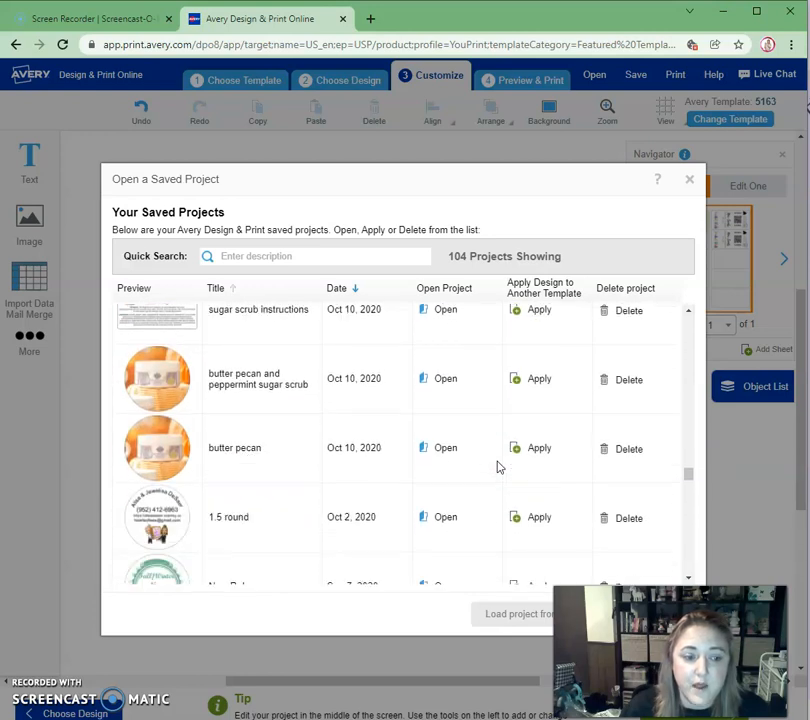
{"action": "left_click", "coordinate": [689, 180]}
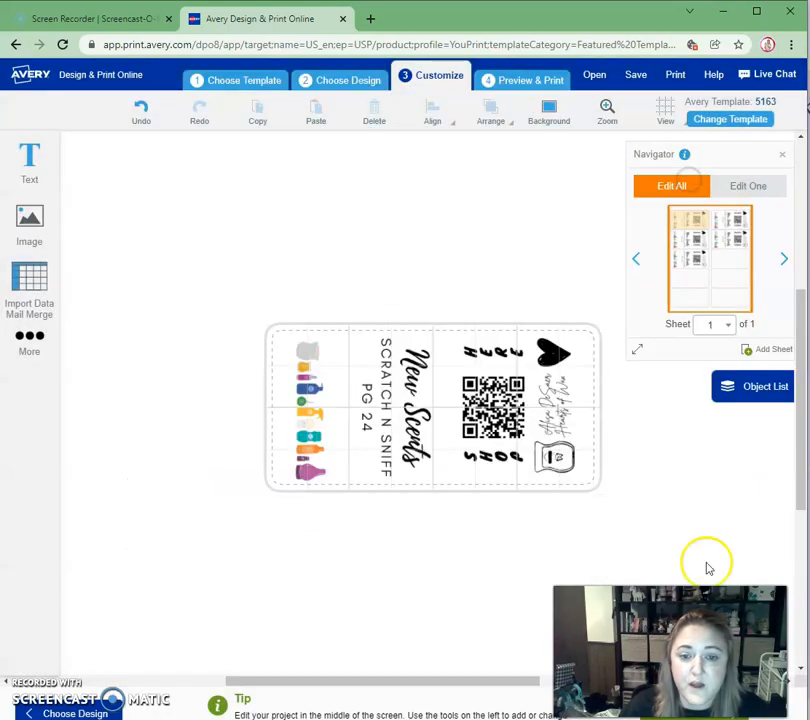